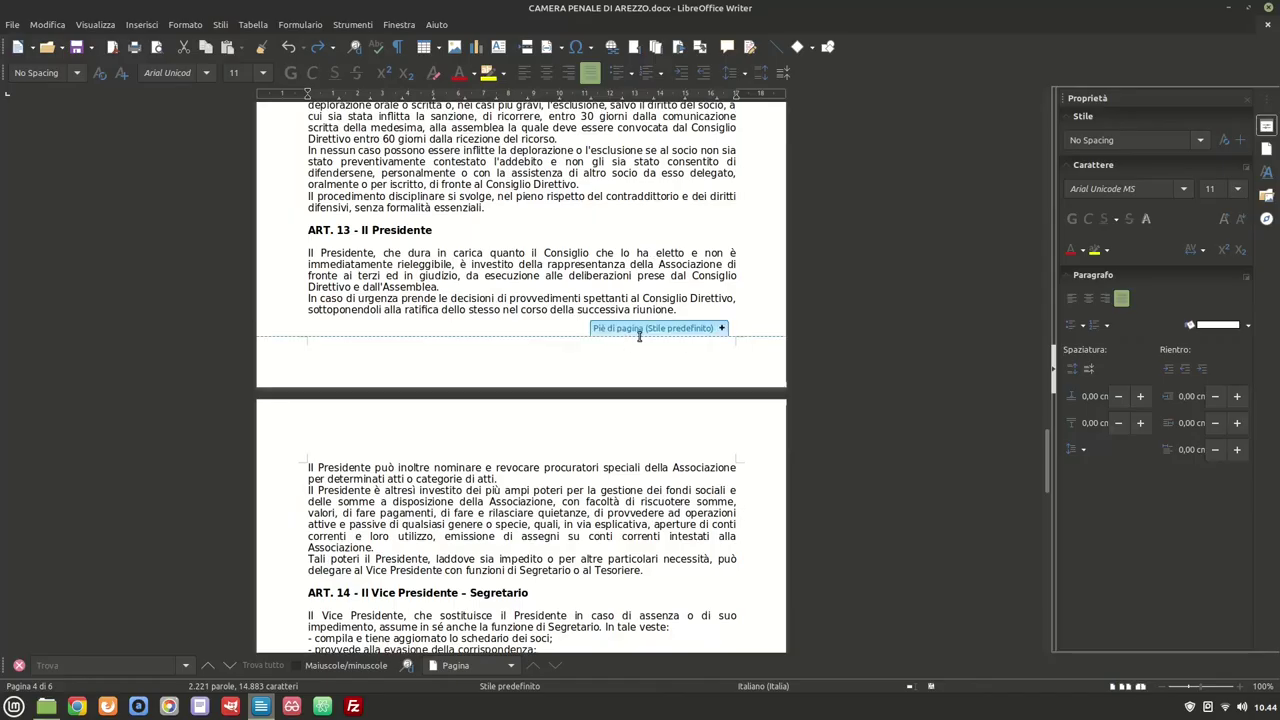
# - Add a default-style page footer to the Writer document and centre its paragraph
pyautogui.click(657, 330)
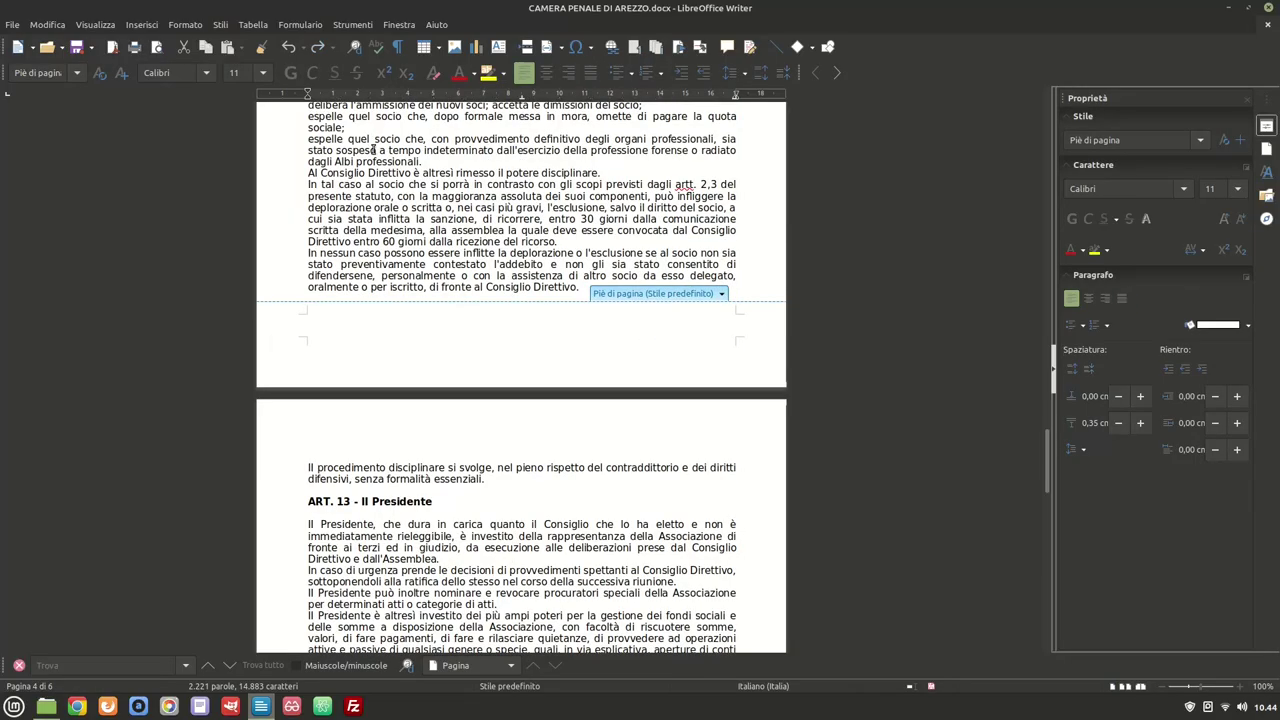
pyautogui.click(550, 76)
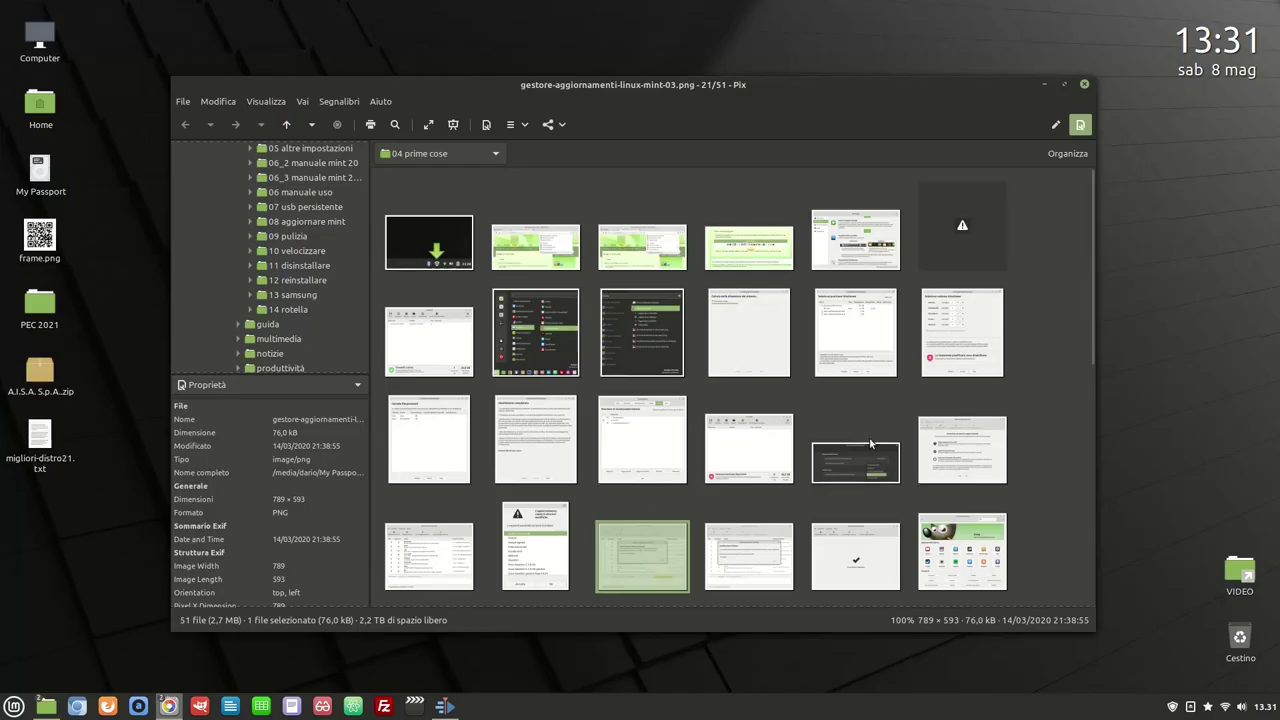
# - Switch to Pix and open the last image in the fourth row of the 04 prime cose folder
pyautogui.doubleClick(954, 544)
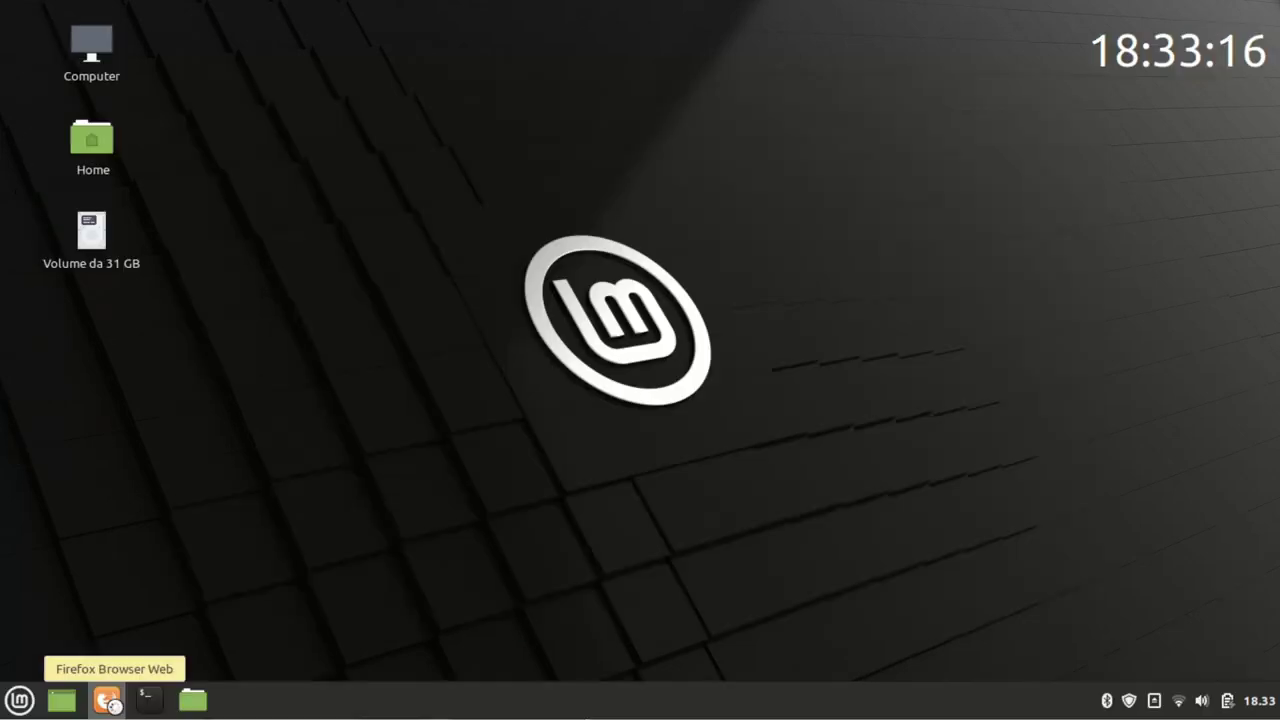
# - Launch the Firefox web browser and open its preferences
pyautogui.click(106, 700)
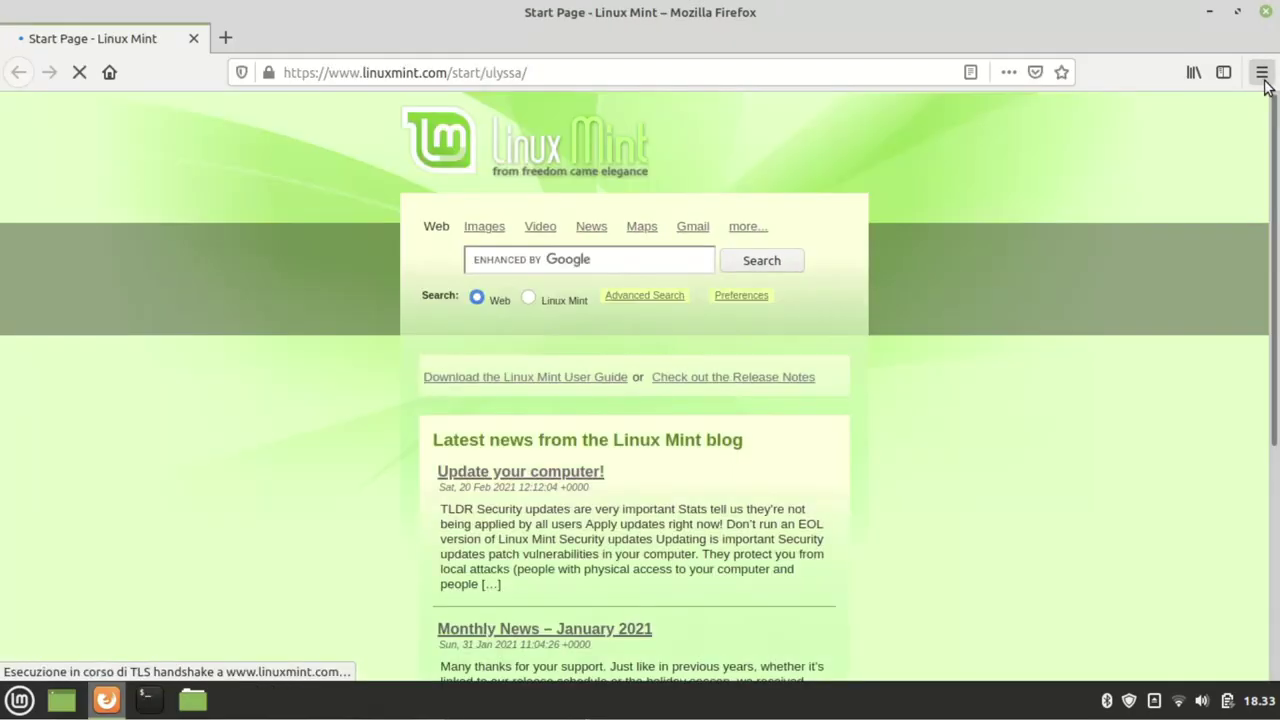
pyautogui.click(1262, 72)
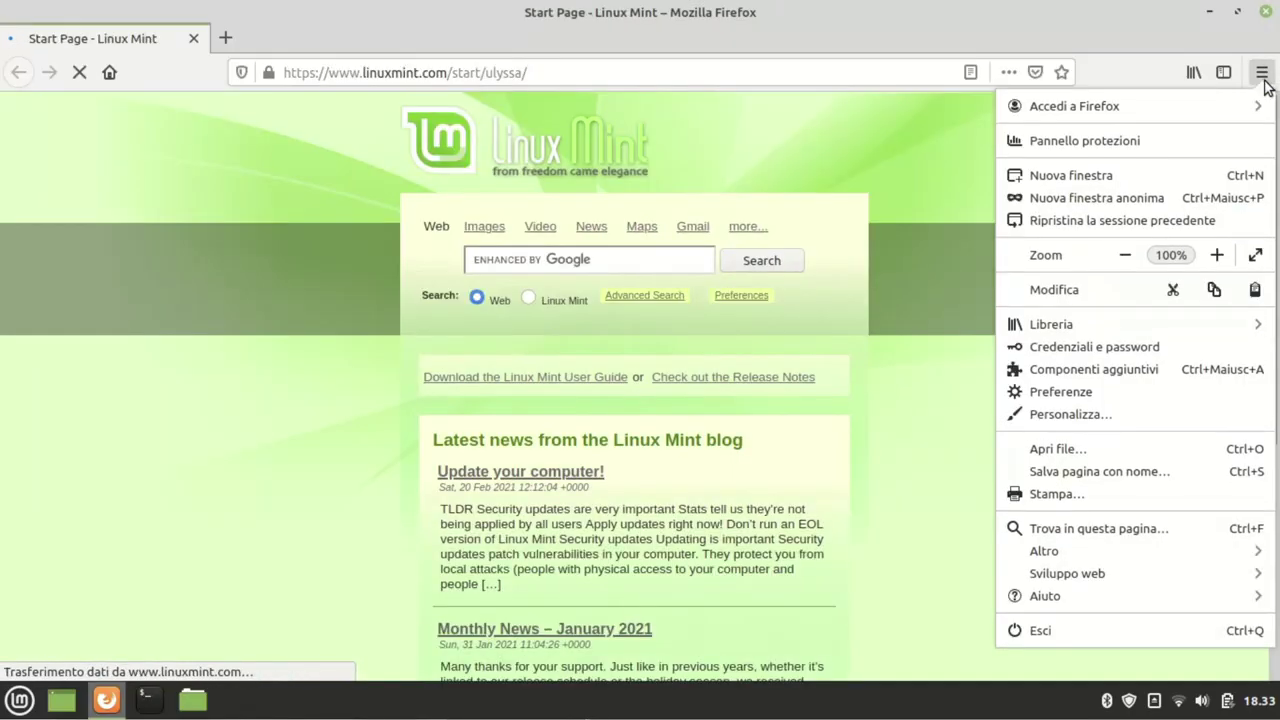
pyautogui.click(1046, 390)
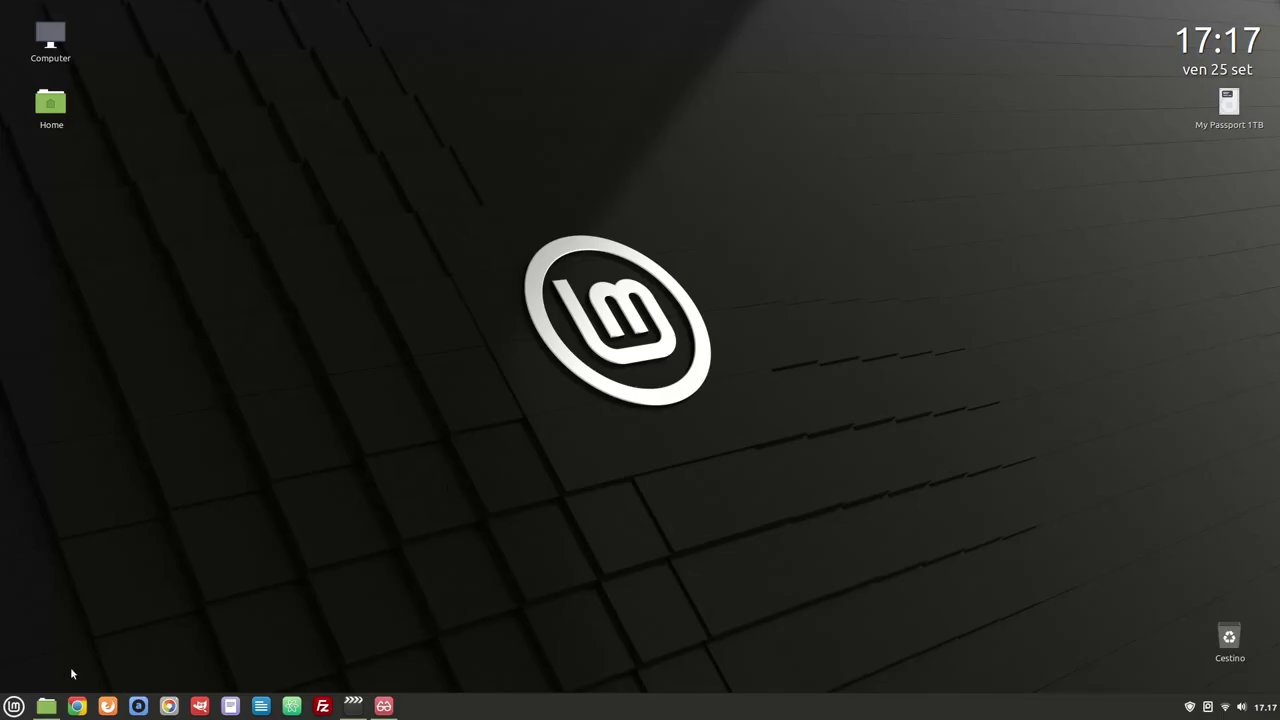
# - Open the Software Manager from the favourites in the applications menu
pyautogui.click(15, 700)
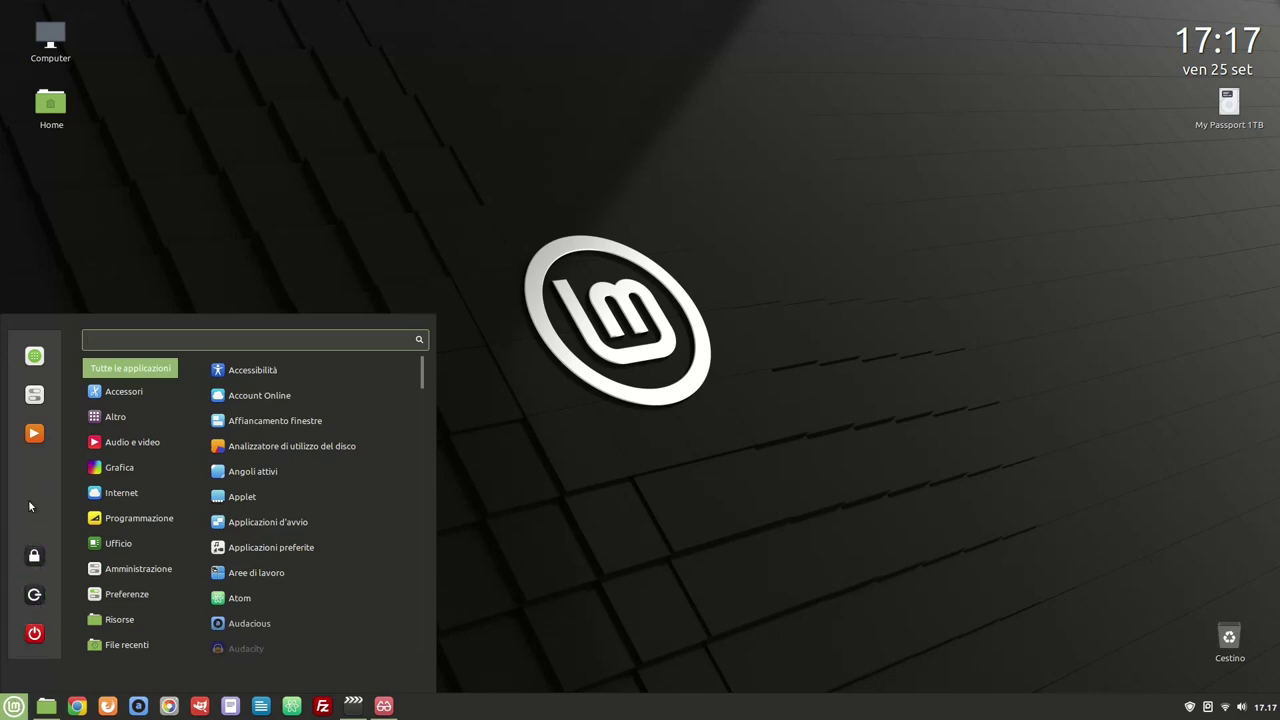
pyautogui.click(34, 356)
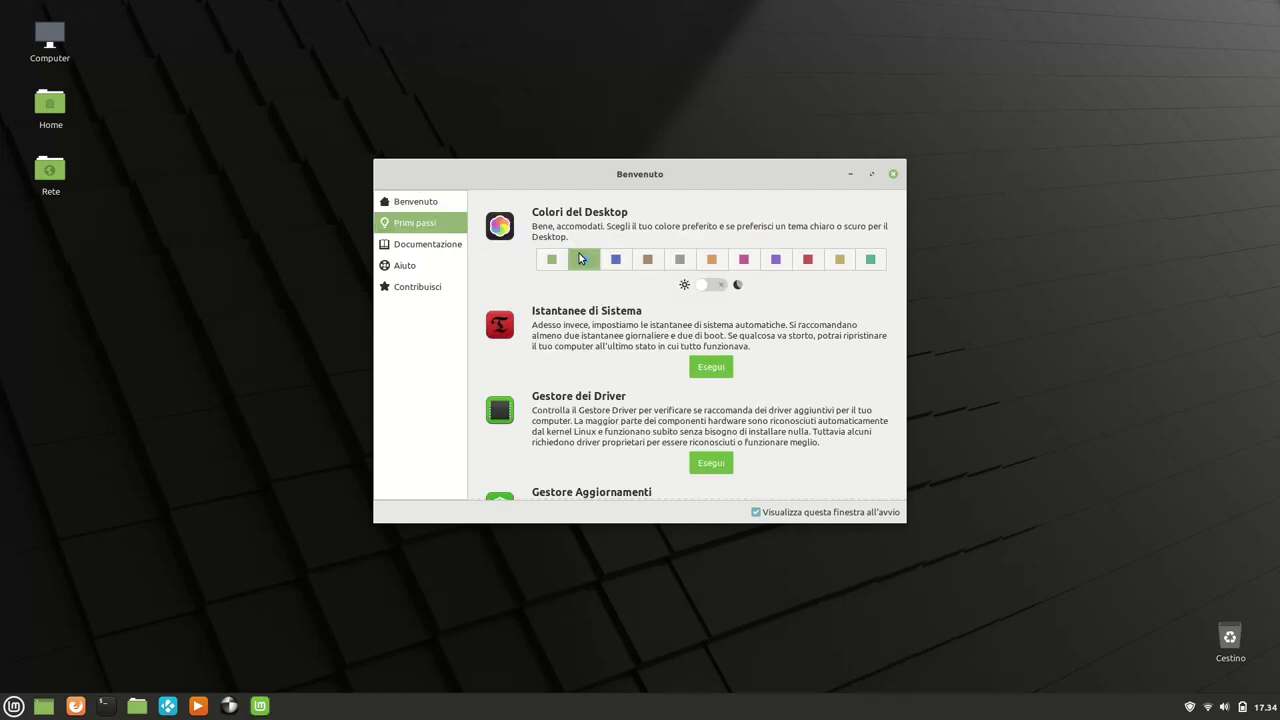
# - Pick the light blue desktop colour in the Welcome window and arrange a Home folder window beside it
pyautogui.click(582, 259)
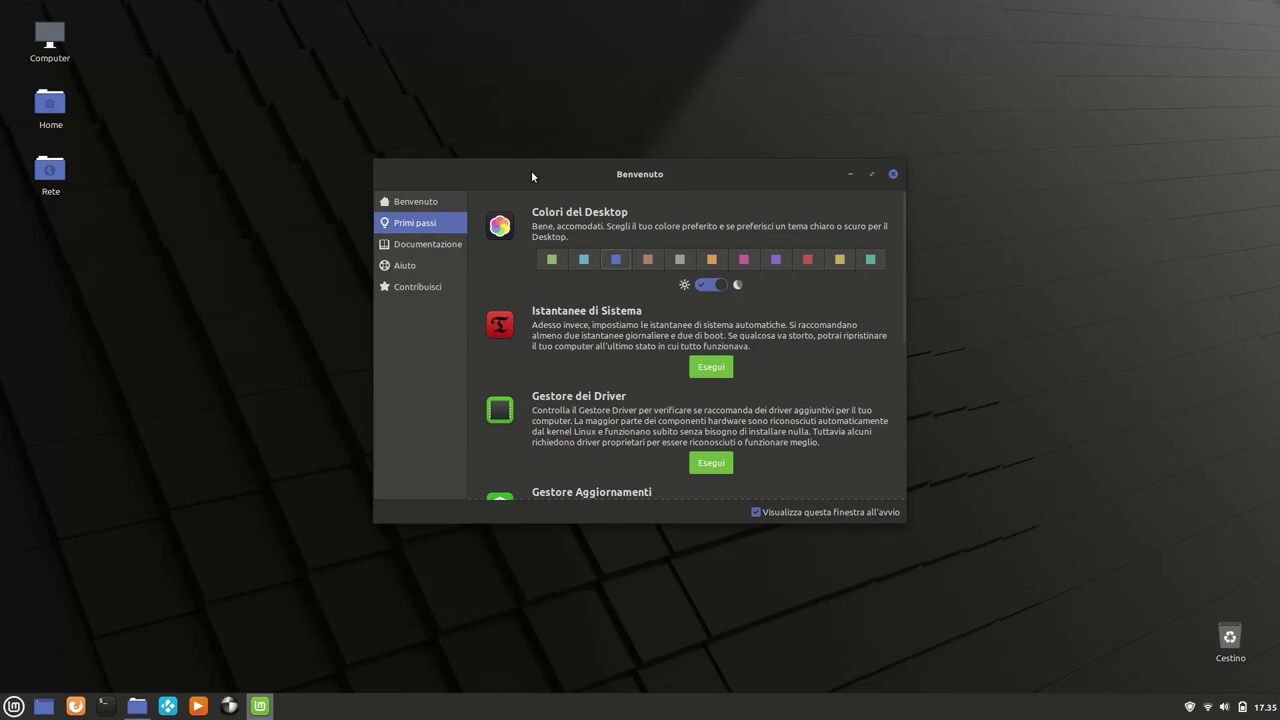
pyautogui.press('super+e')
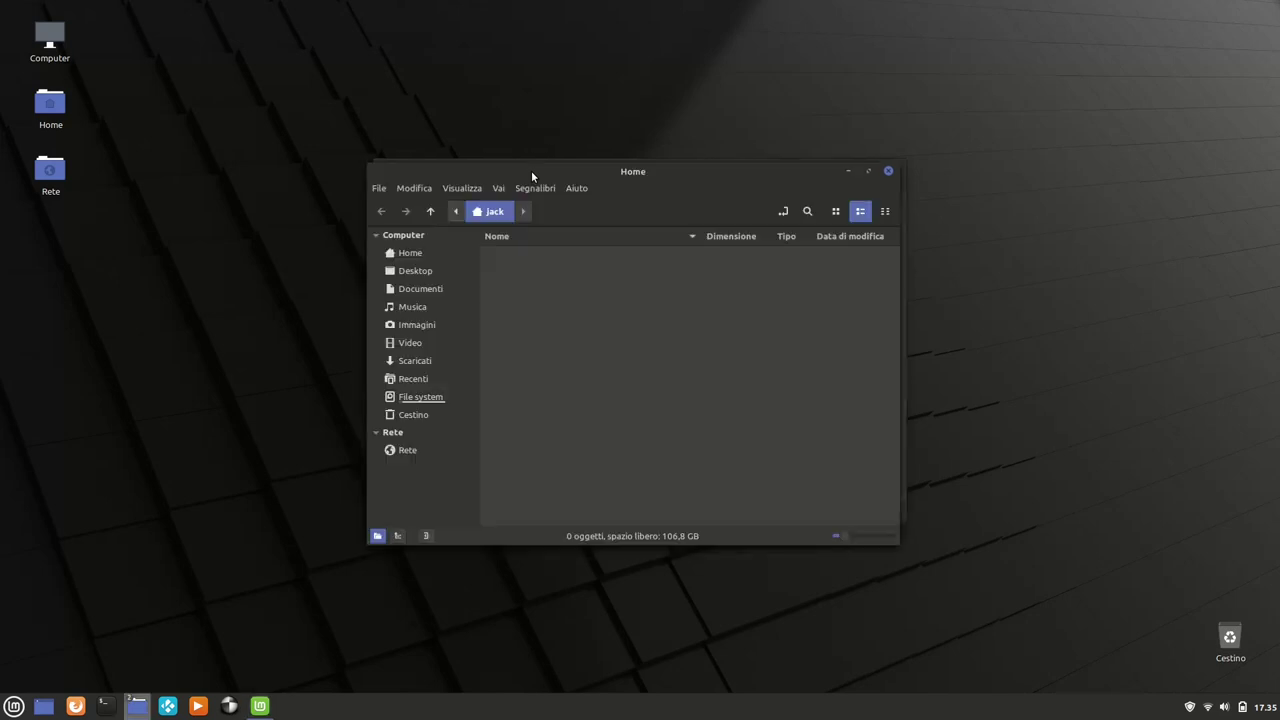
pyautogui.moveTo(527, 169); pyautogui.dragTo(282, 218)
pyautogui.moveTo(436, 174); pyautogui.dragTo(643, 124)
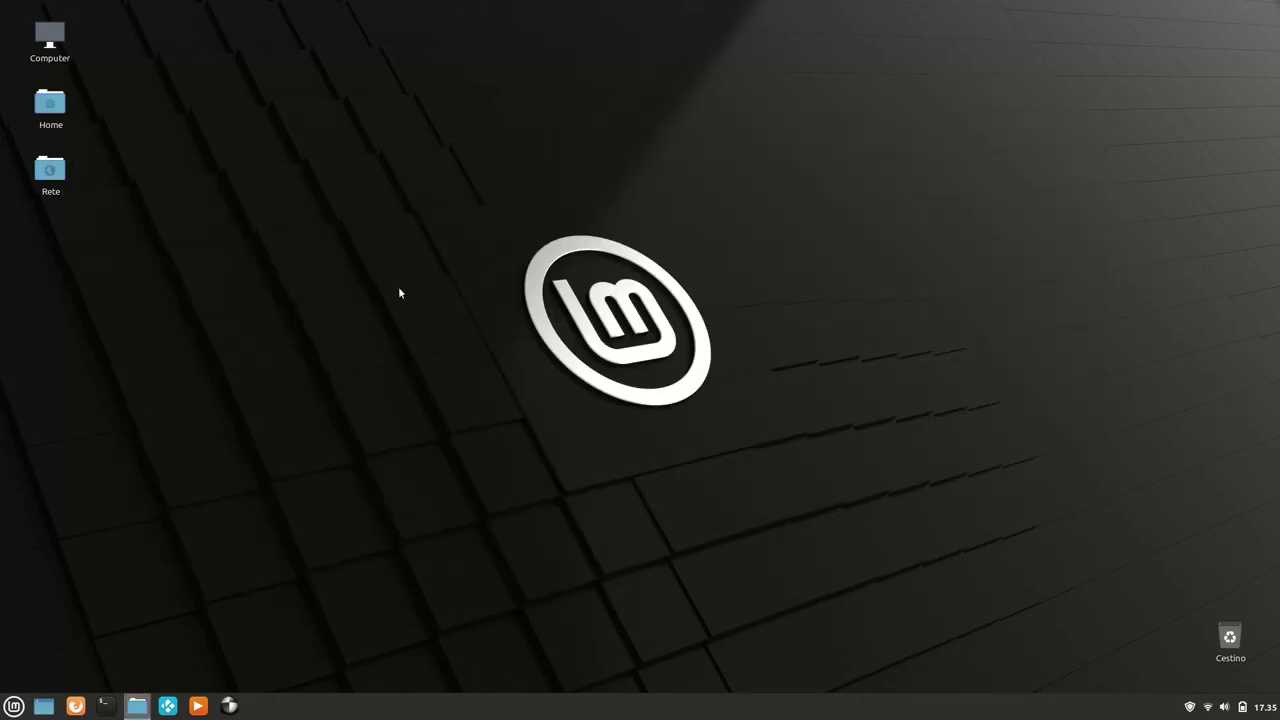
# - Look through the Amministrazione and Preferenze categories of the applications menu
pyautogui.press('super')
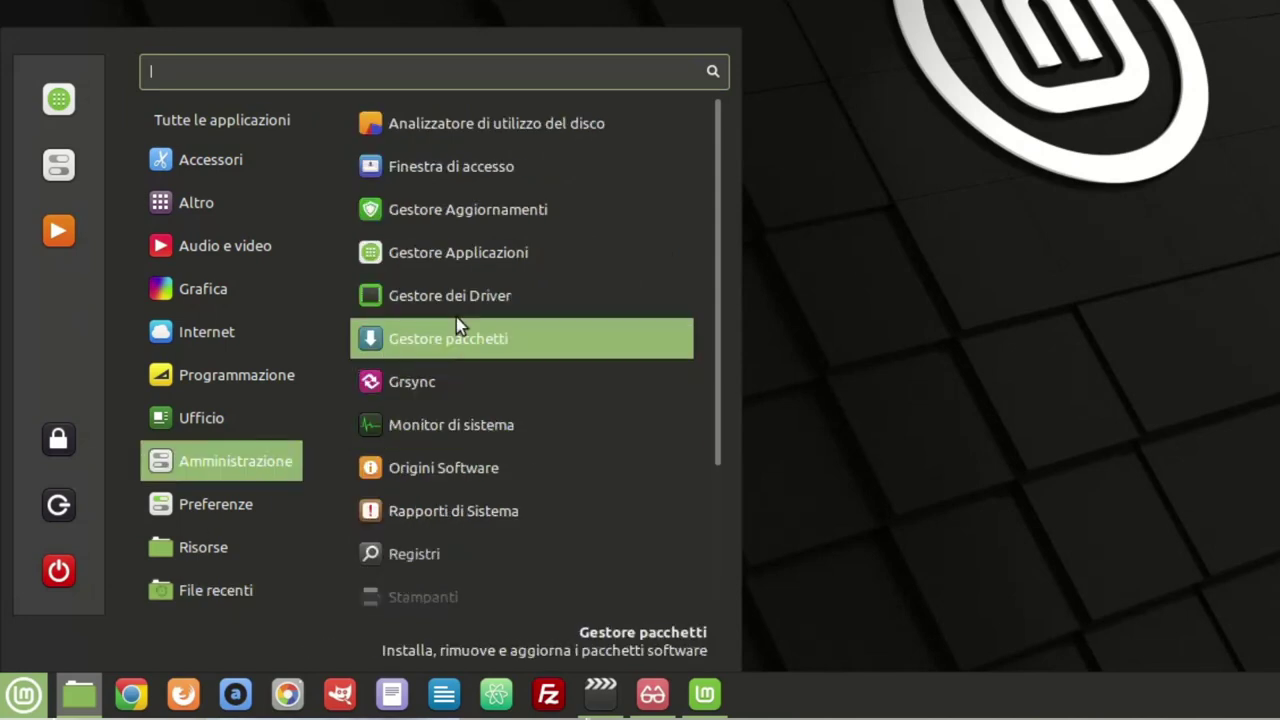
pyautogui.scroll(-4, 514, 340)
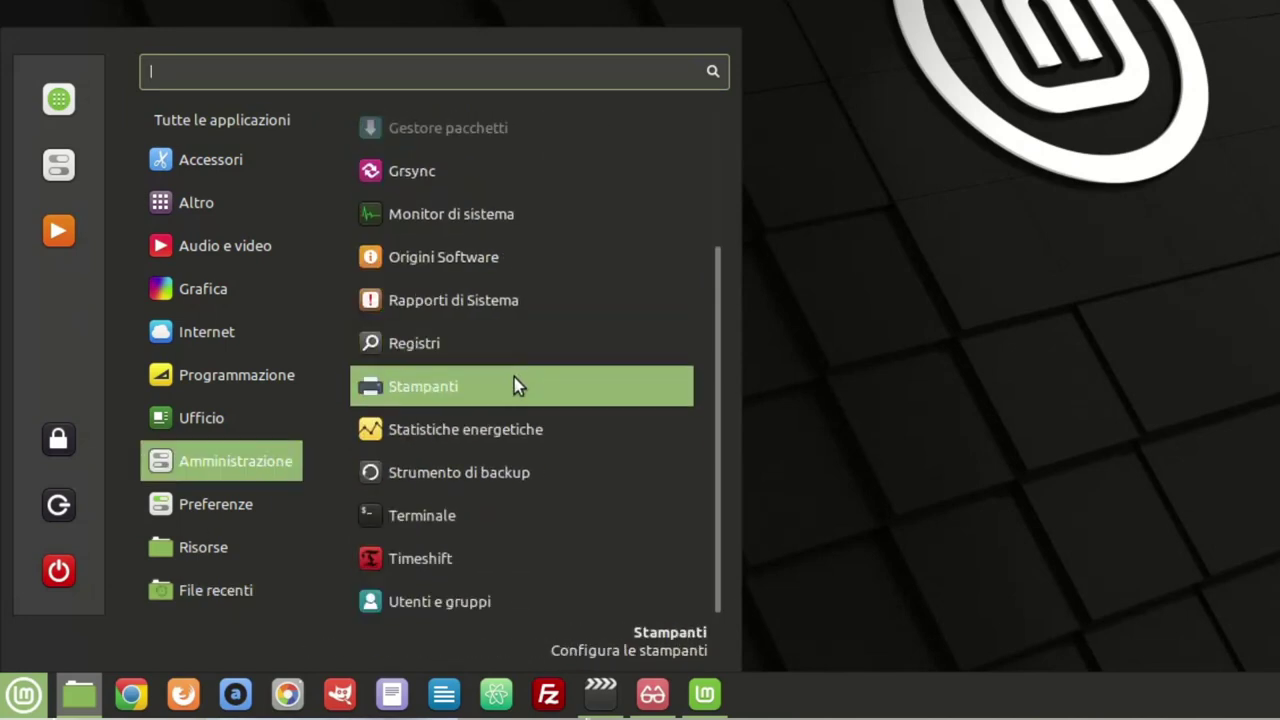
pyautogui.moveTo(276, 494)
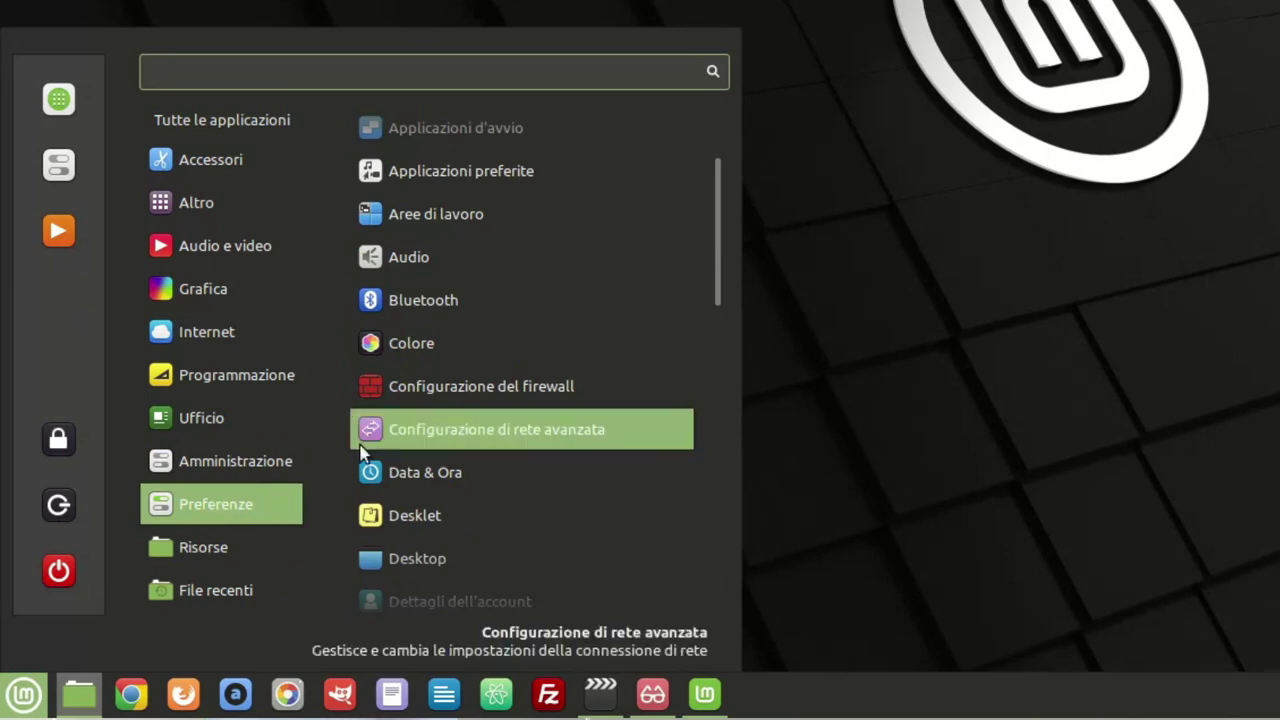
pyautogui.scroll(-4, 476, 240)
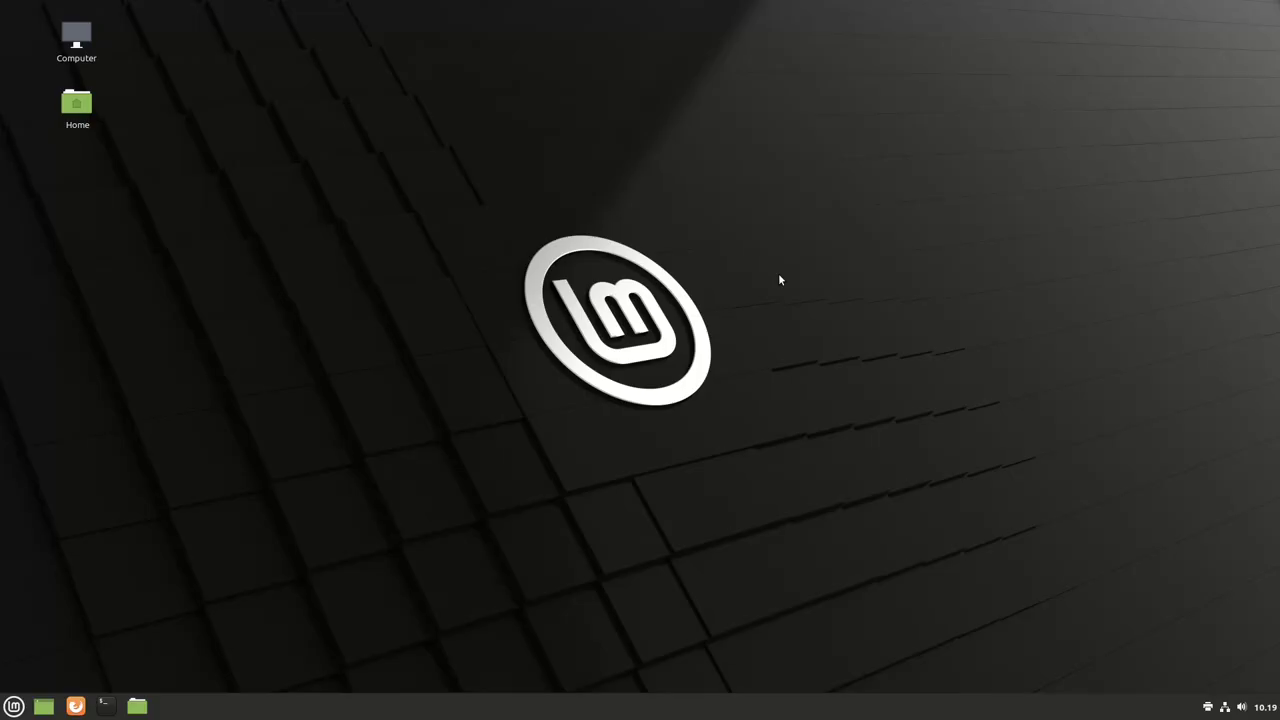
# - Search the installed applications for "simpl" and launch Document Scanner
pyautogui.press('super')
pyautogui.write('simpl')
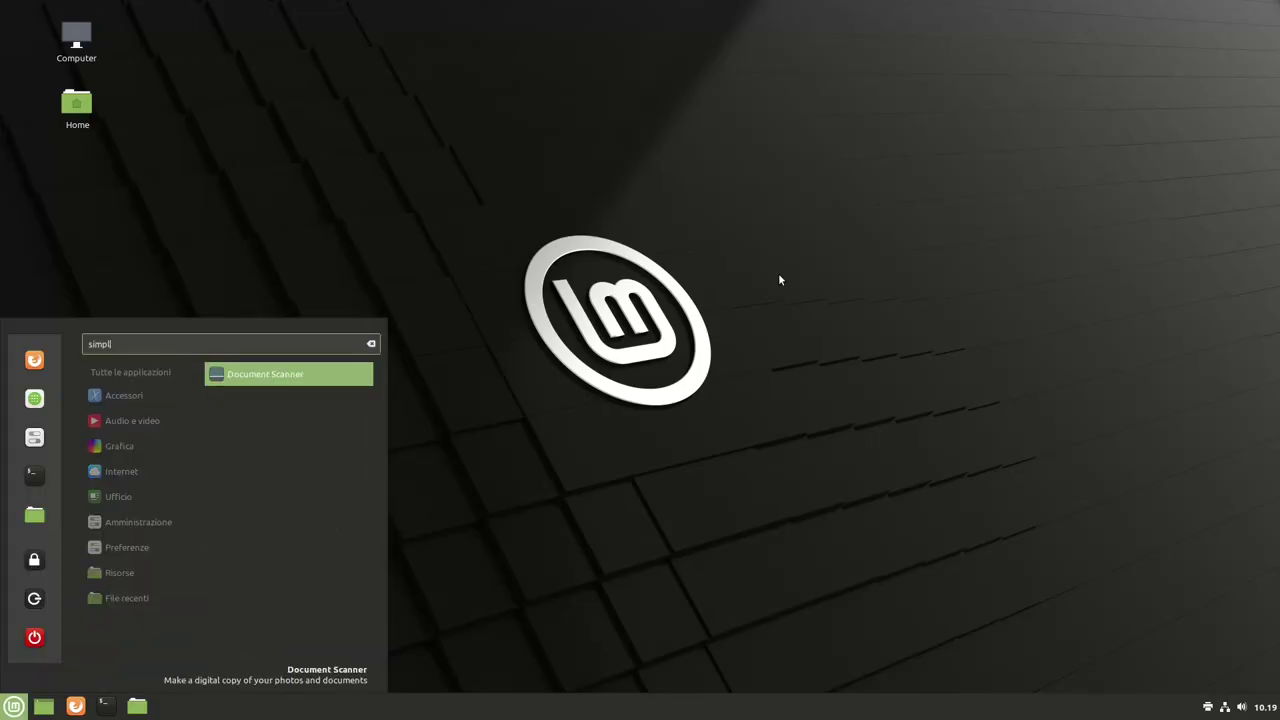
pyautogui.press('Return')
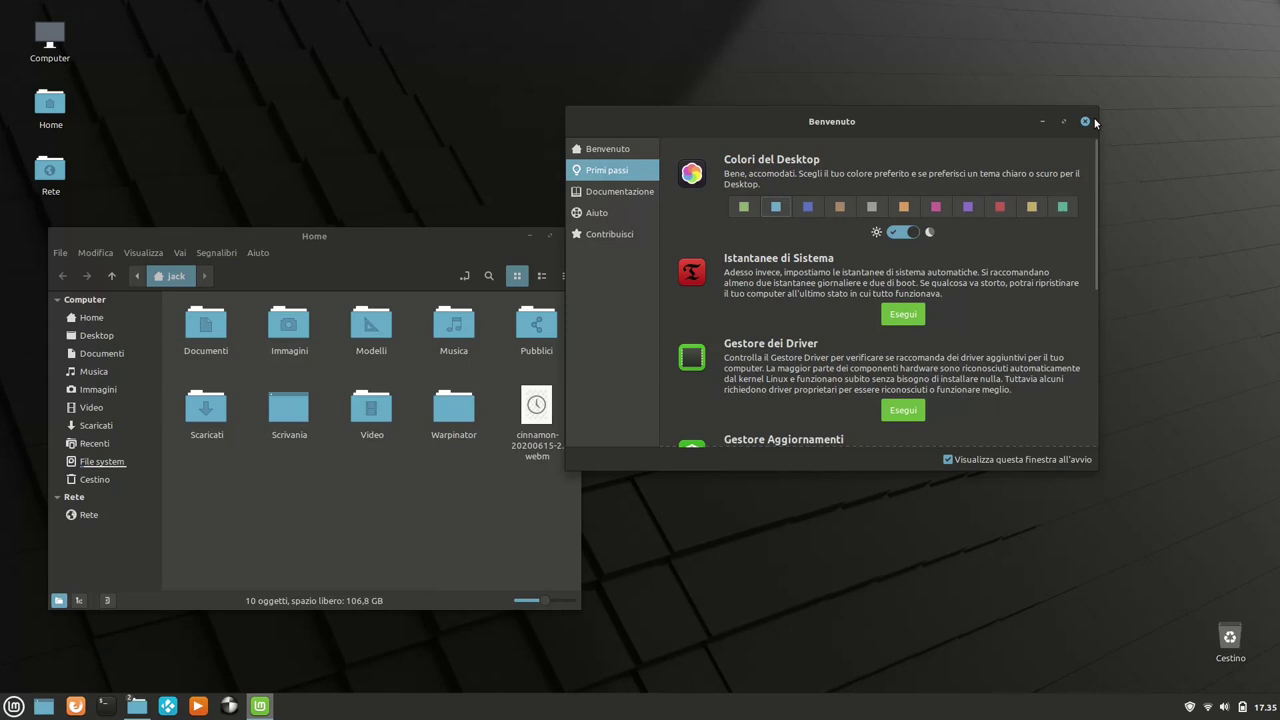
# - Close the Welcome and Home folder windows, and view the full list of installed applications
pyautogui.click(1086, 121)
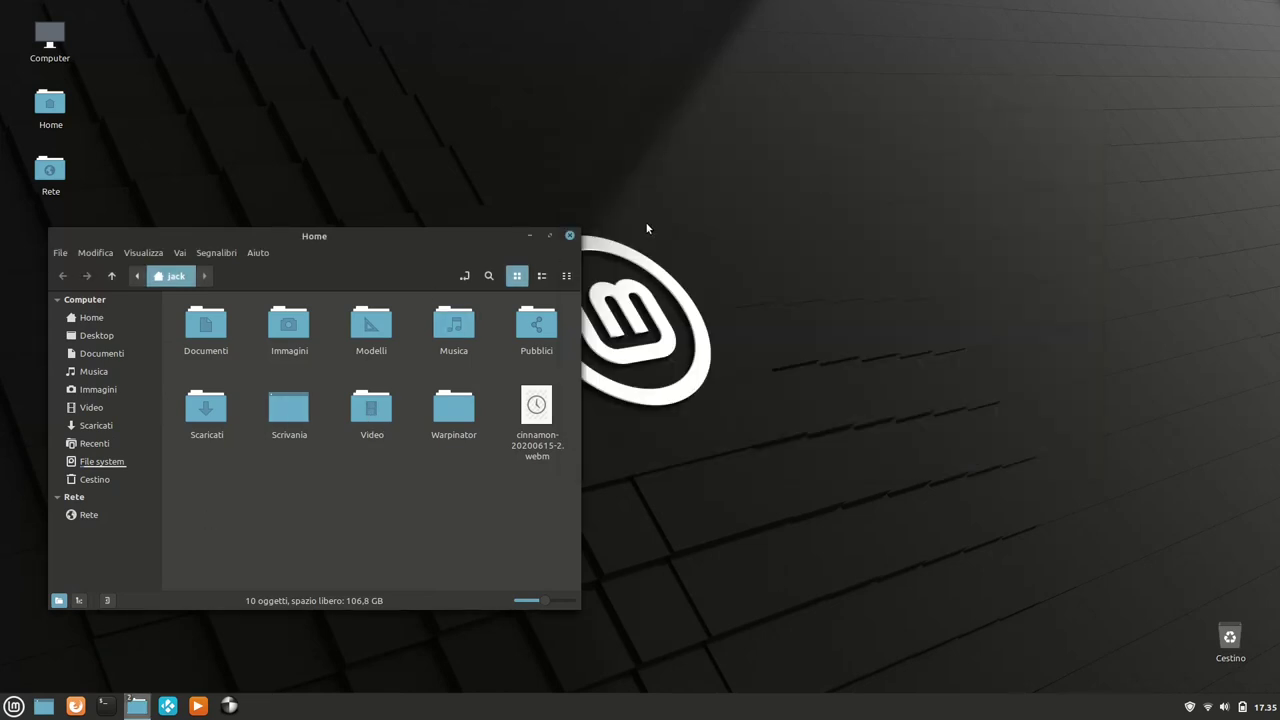
pyautogui.click(570, 235)
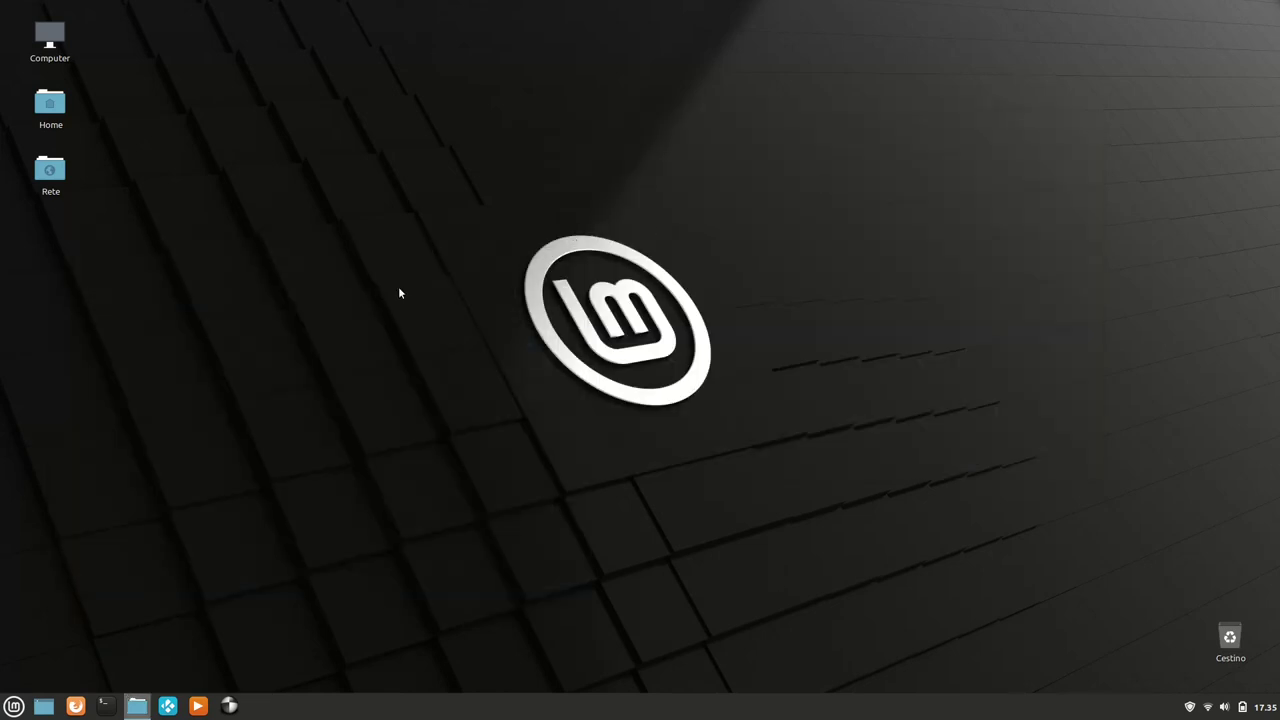
pyautogui.click(8, 706)
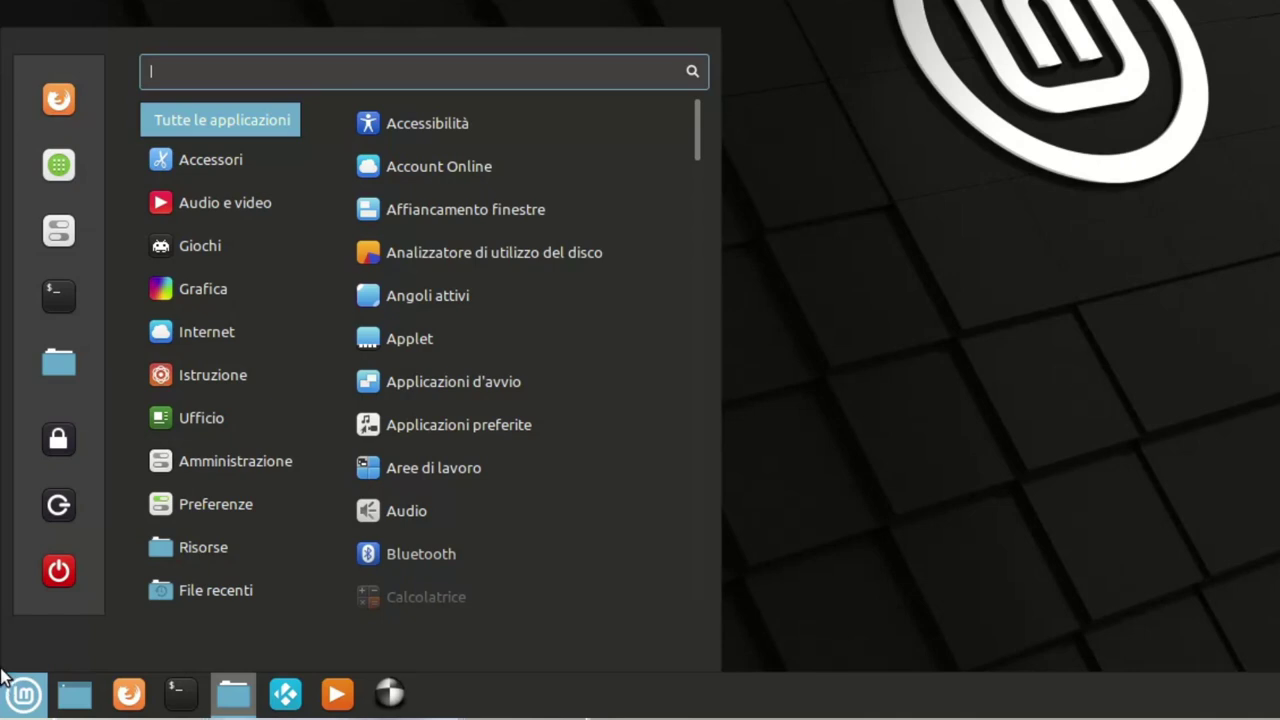
pyautogui.press('Escape')
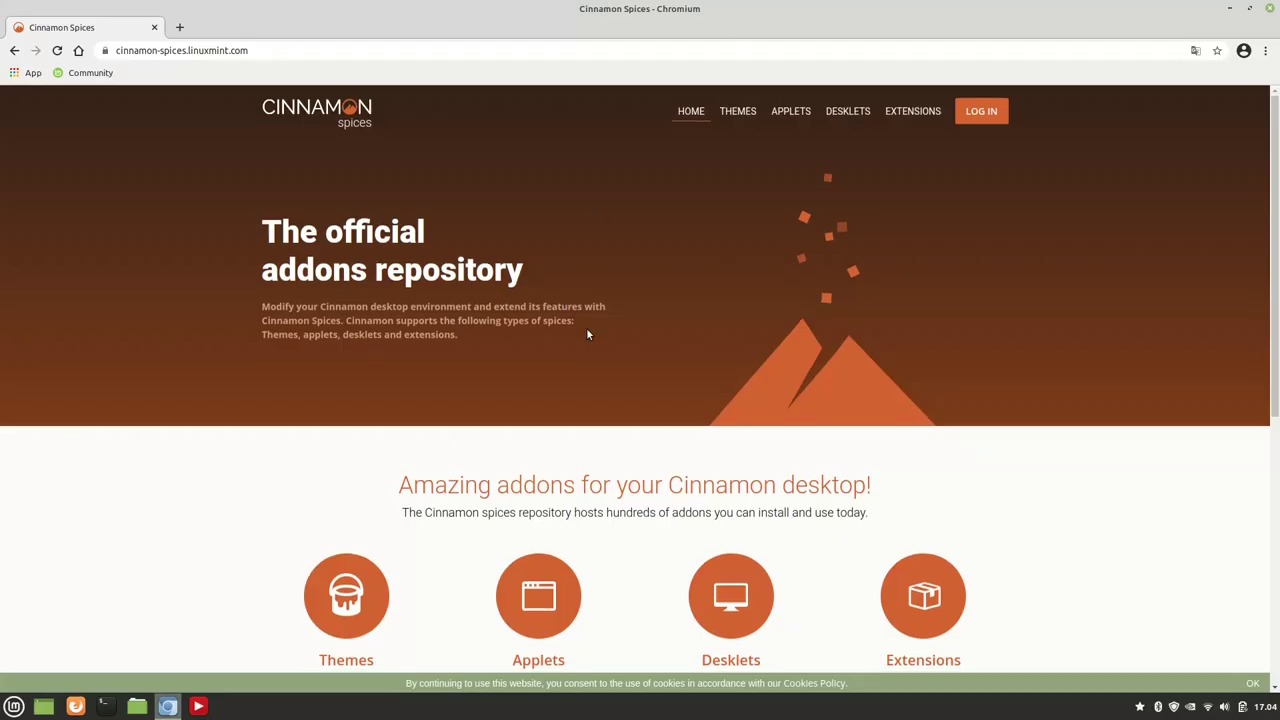
# - Look over the addon categories on the Cinnamon Spices home page
pyautogui.scroll(-4, 586, 330)
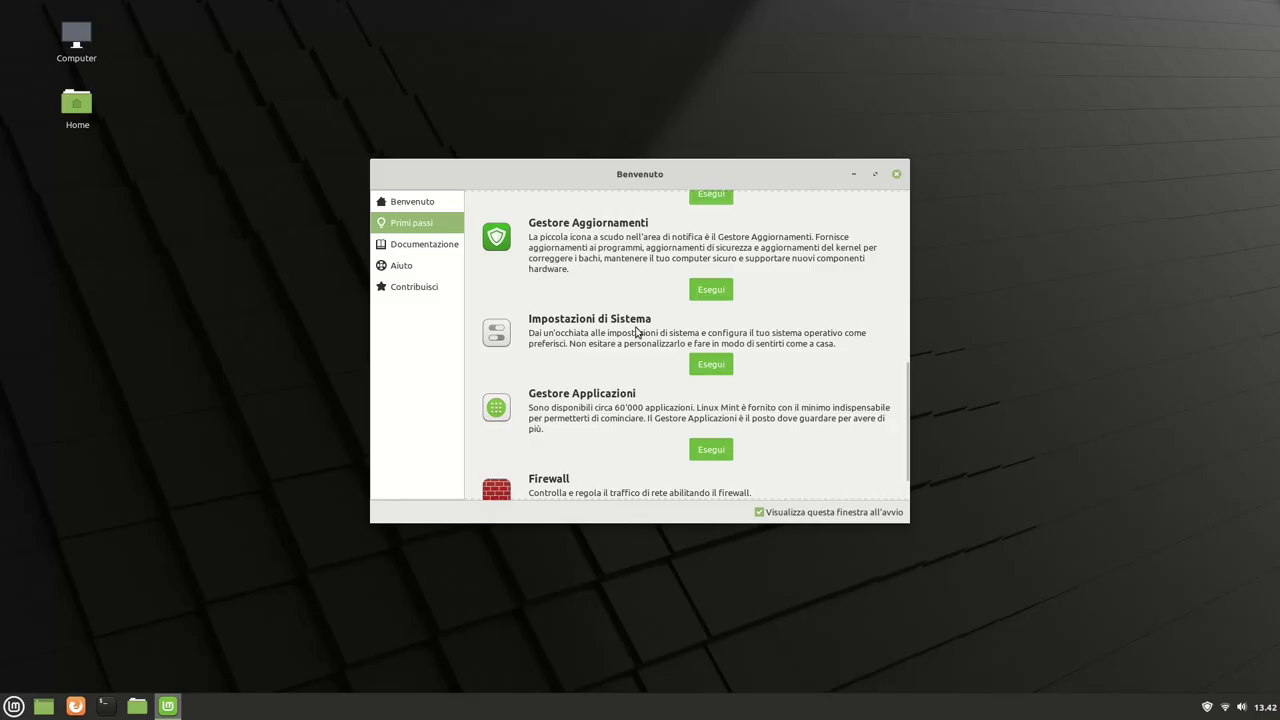
# - Open Impostazioni di Sistema from the Welcome window's Primi passi page and examine its Preferenze and Hardware sections
pyautogui.scroll(-1, 627, 322)
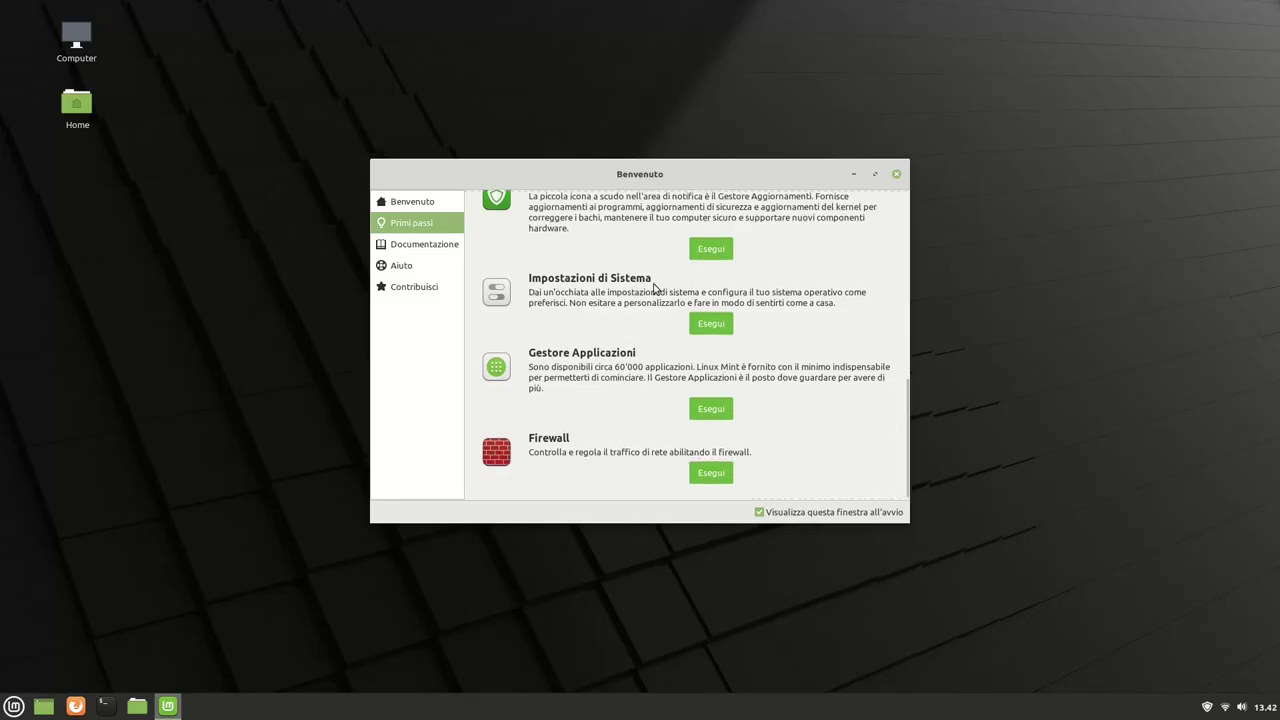
pyautogui.click(711, 324)
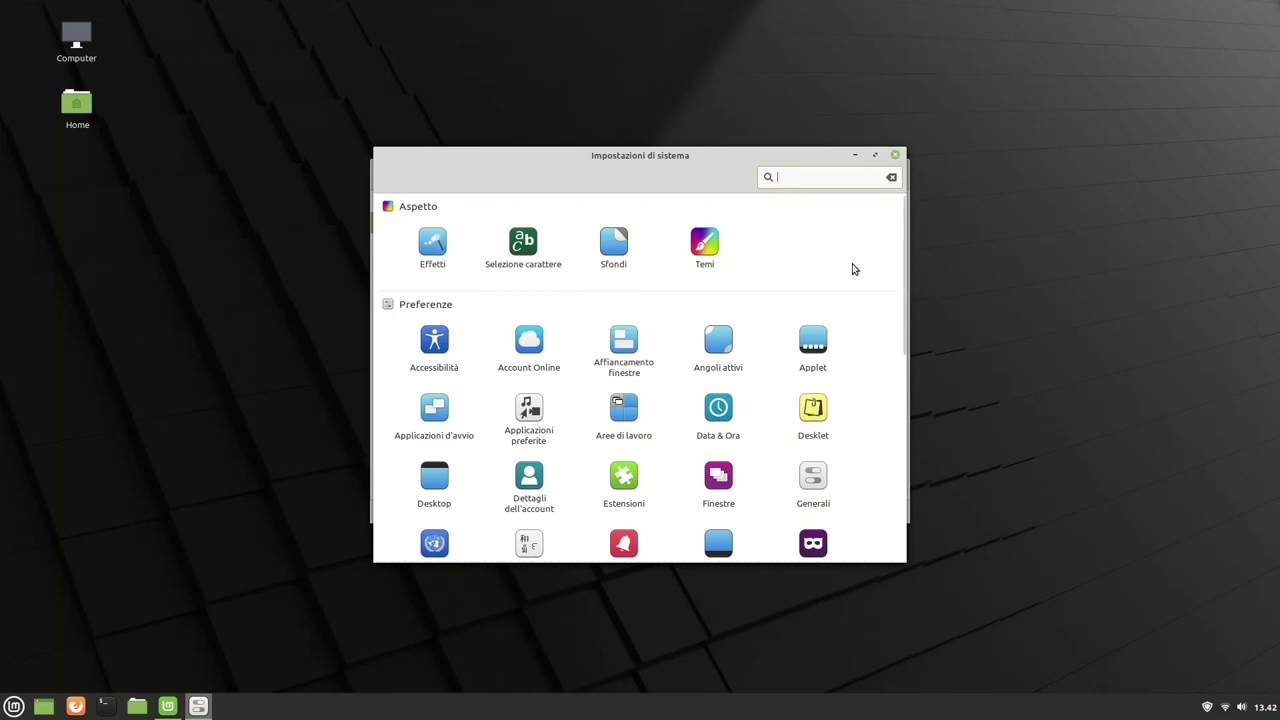
pyautogui.scroll(-2, 853, 269)
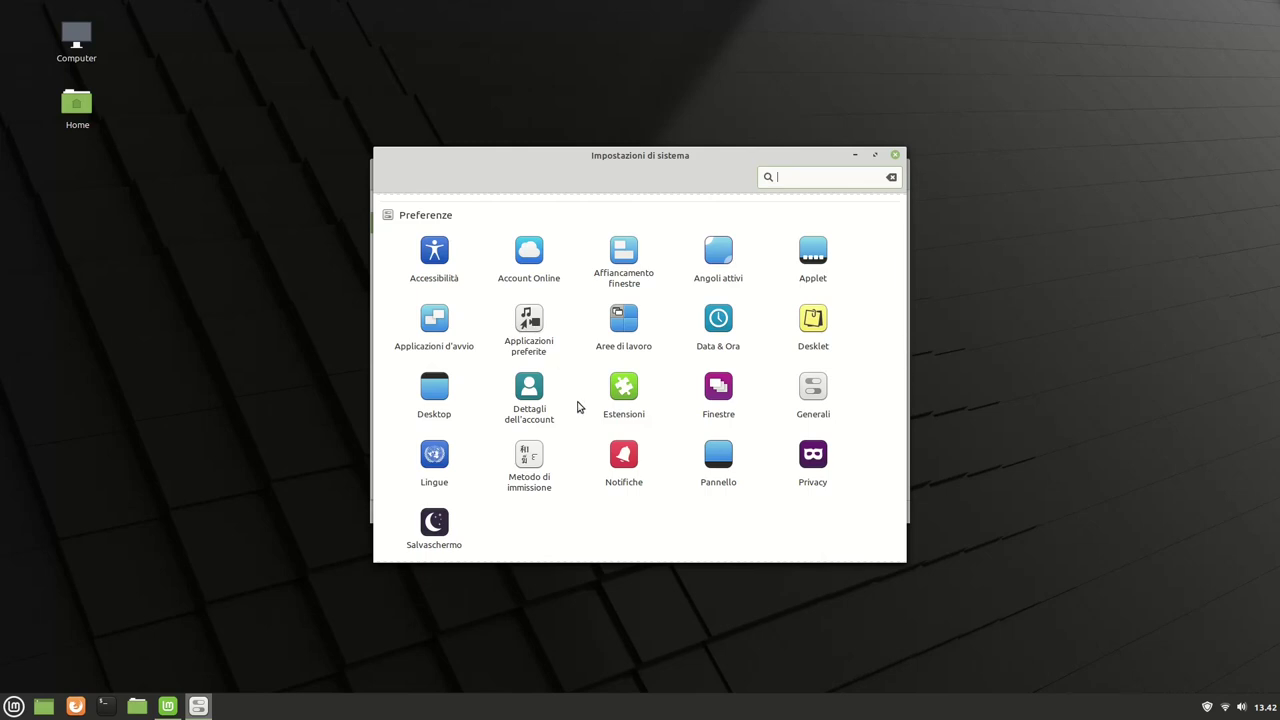
pyautogui.scroll(-4, 577, 407)
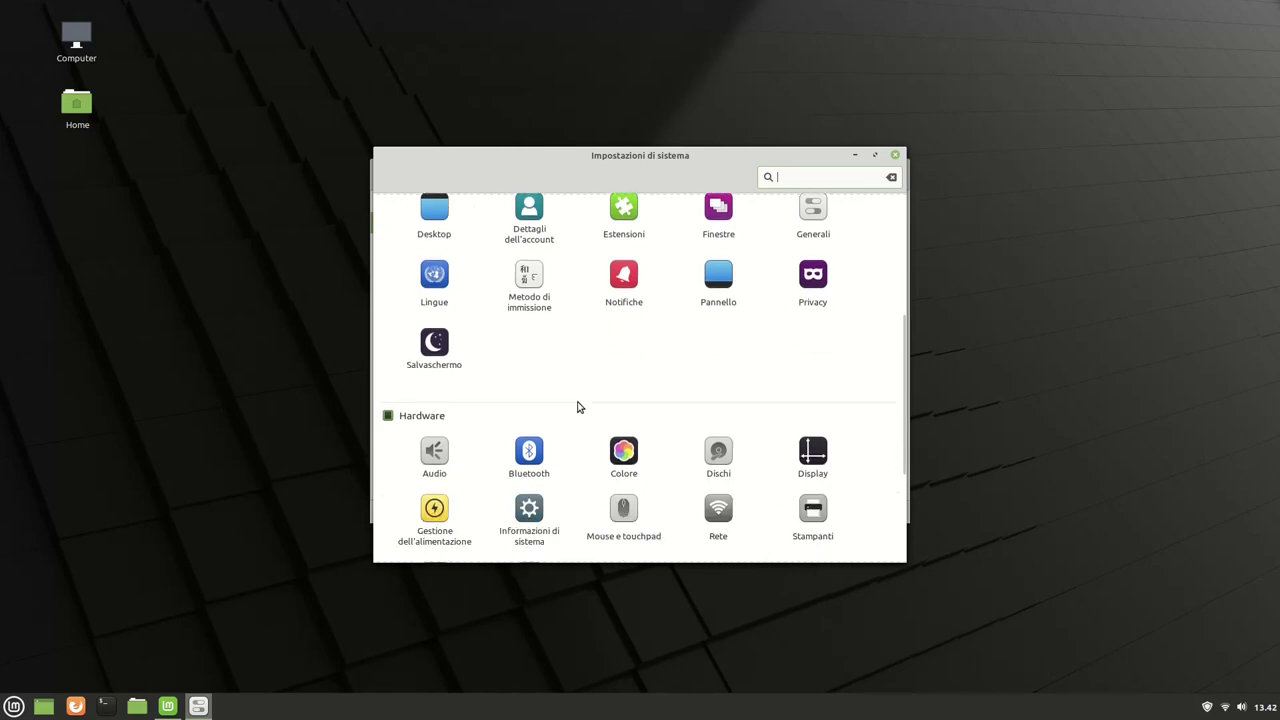
pyautogui.scroll(-1, 577, 407)
pyautogui.scroll(-1, 577, 407)
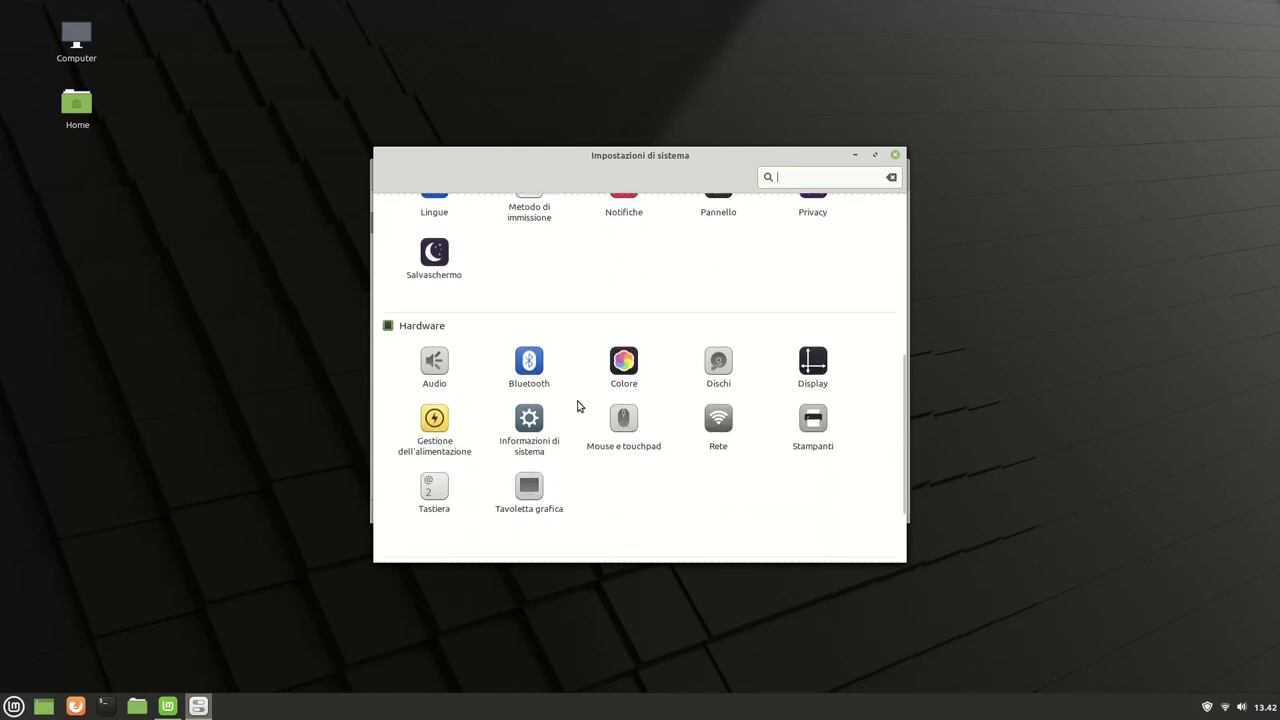
pyautogui.scroll(-2, 577, 407)
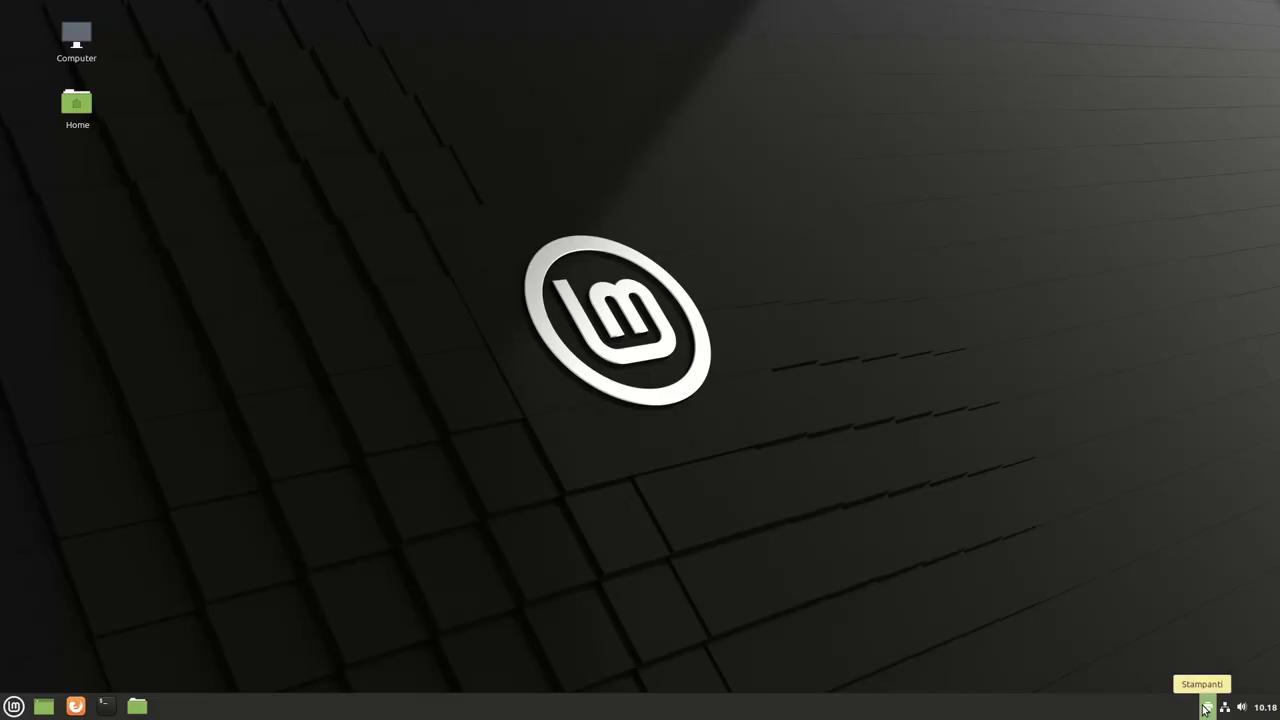
# - Open the printer manager and show the properties of the HP-LaserJet-100-colorMFP-M175a printer
pyautogui.click(1207, 708)
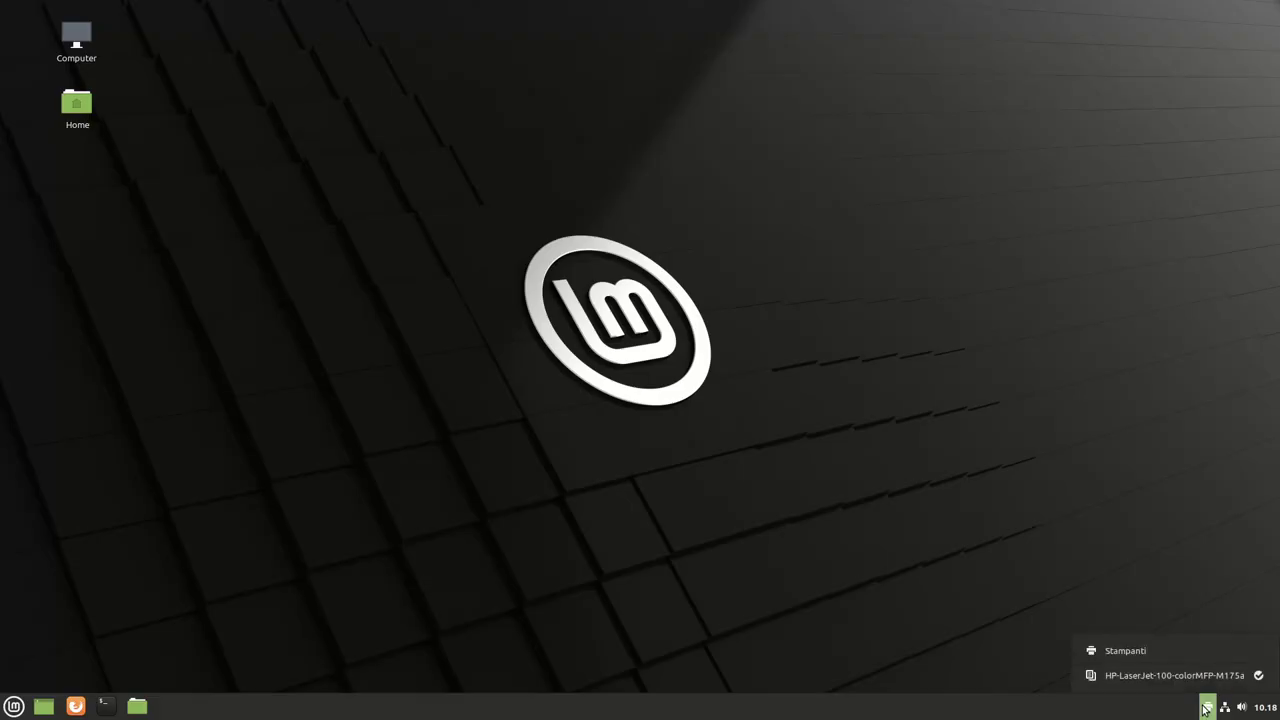
pyautogui.click(1136, 652)
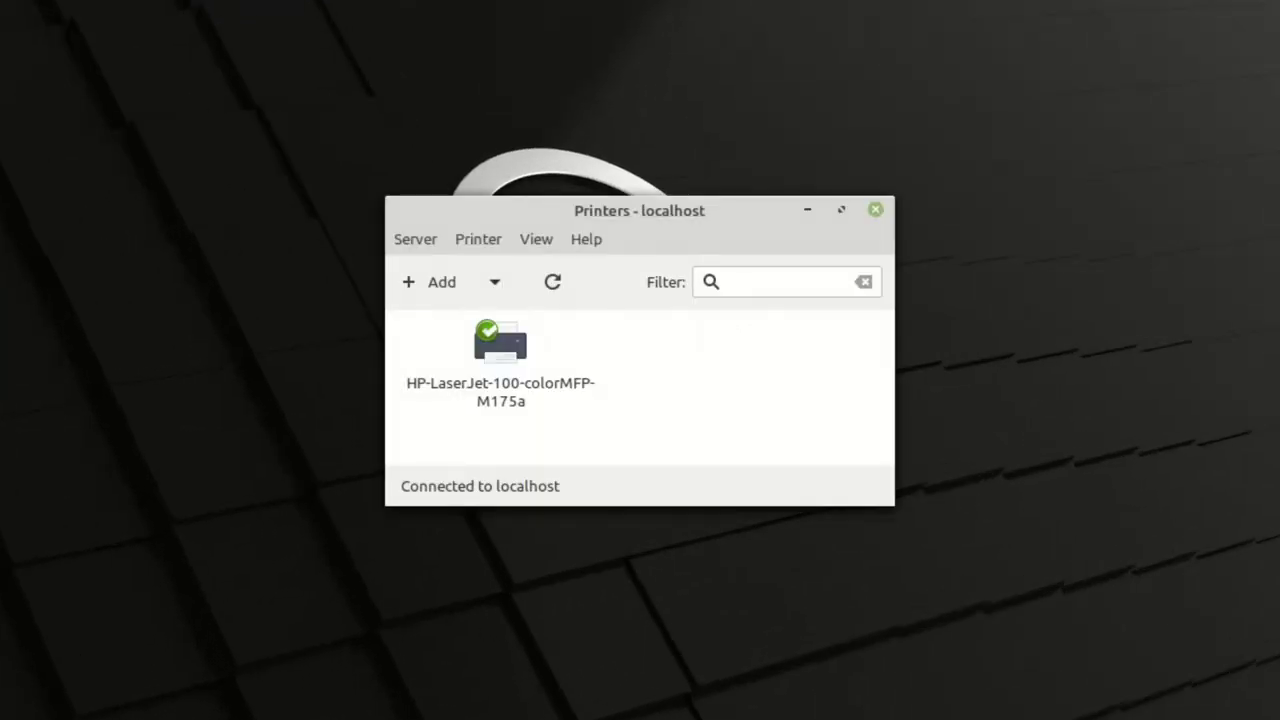
pyautogui.click(501, 355)
pyautogui.rightClick(501, 355)
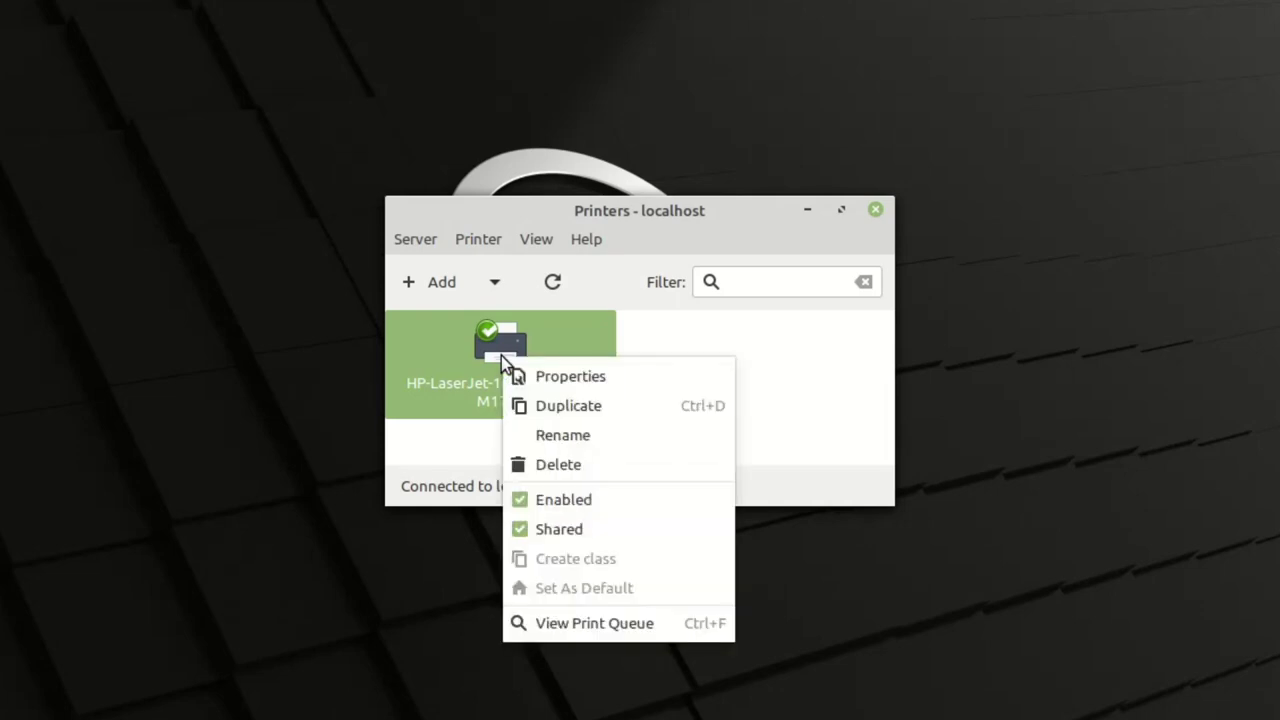
pyautogui.click(554, 373)
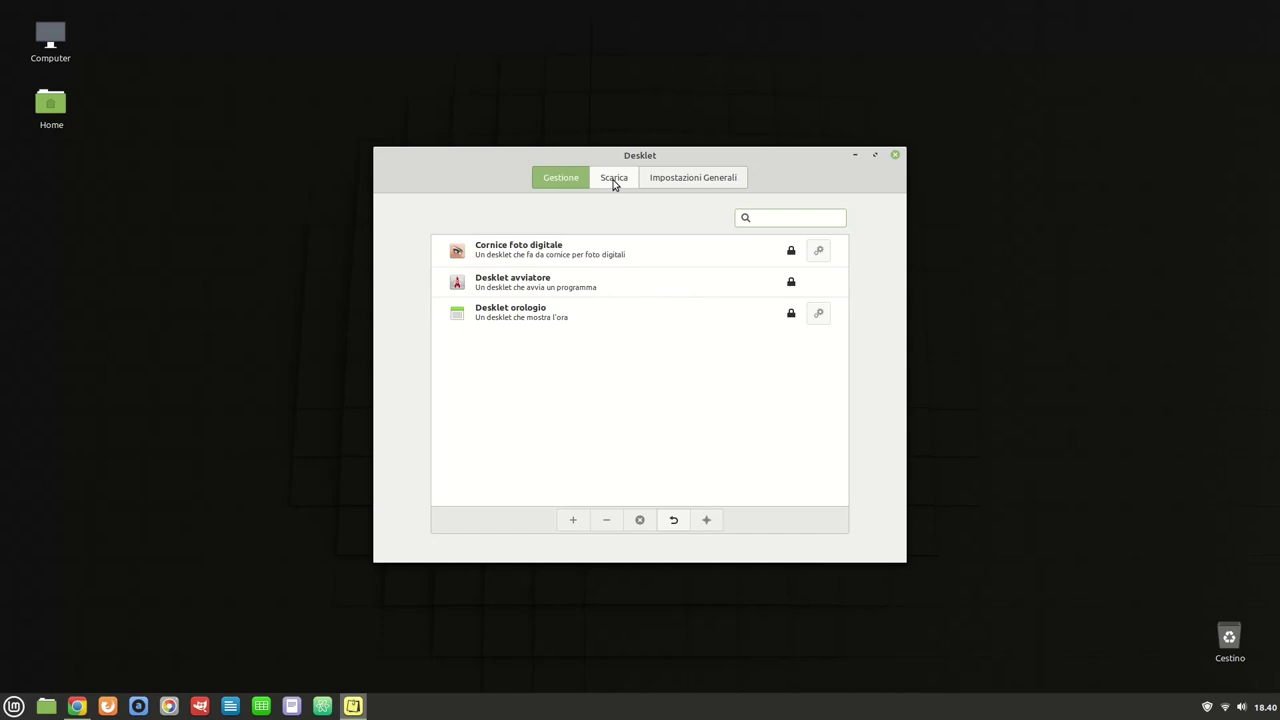
# - Find the Time and Date Desklet among the downloadable desklets and install it
pyautogui.click(614, 180)
pyautogui.scroll(-3, 620, 330)
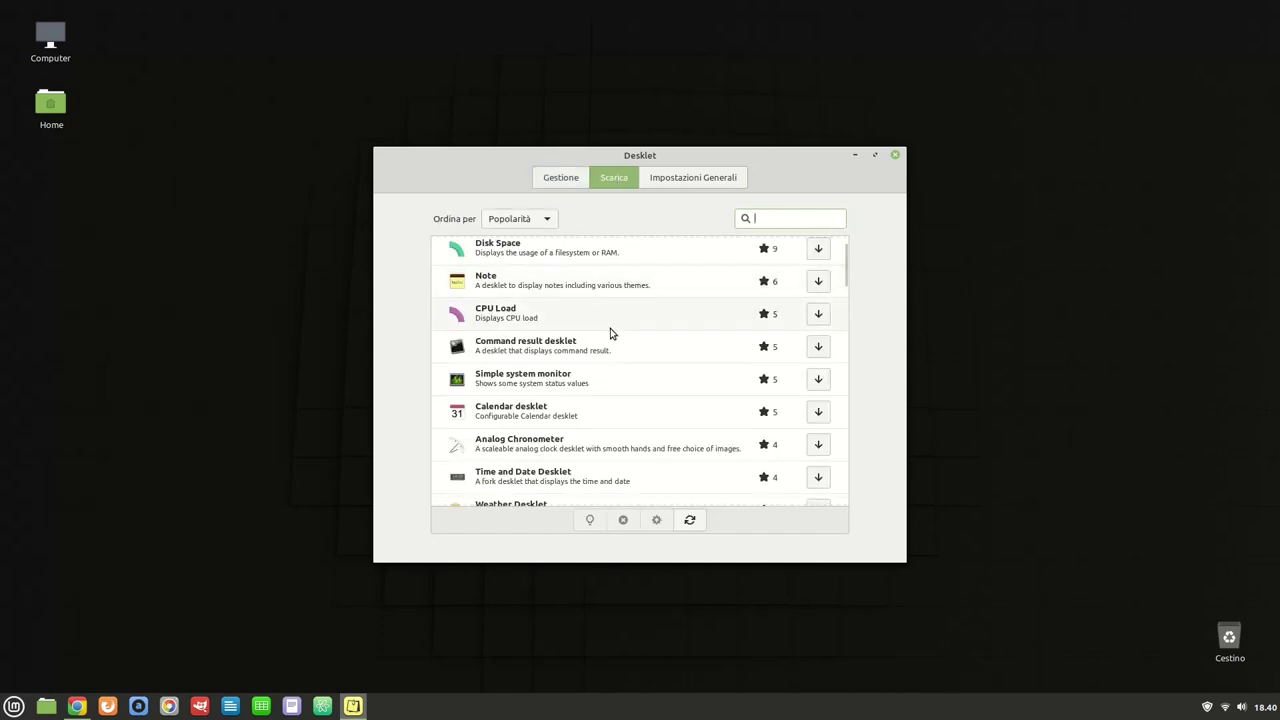
pyautogui.click(510, 394)
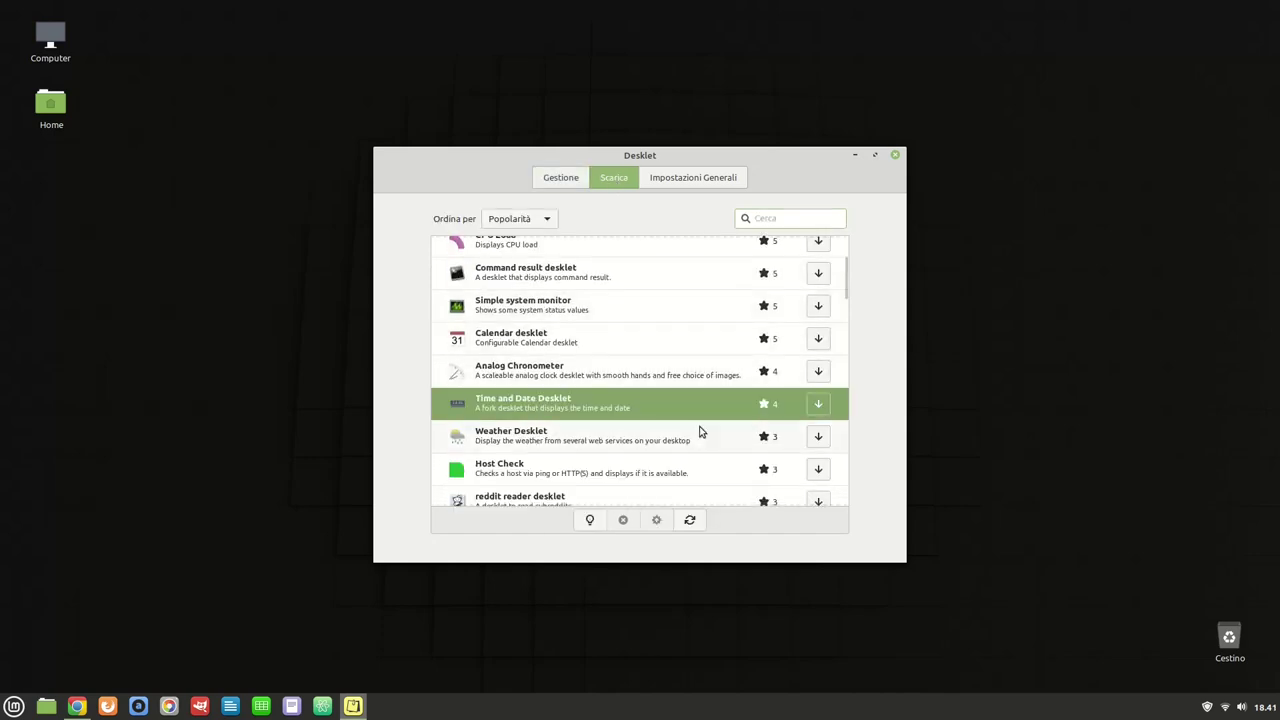
pyautogui.click(816, 406)
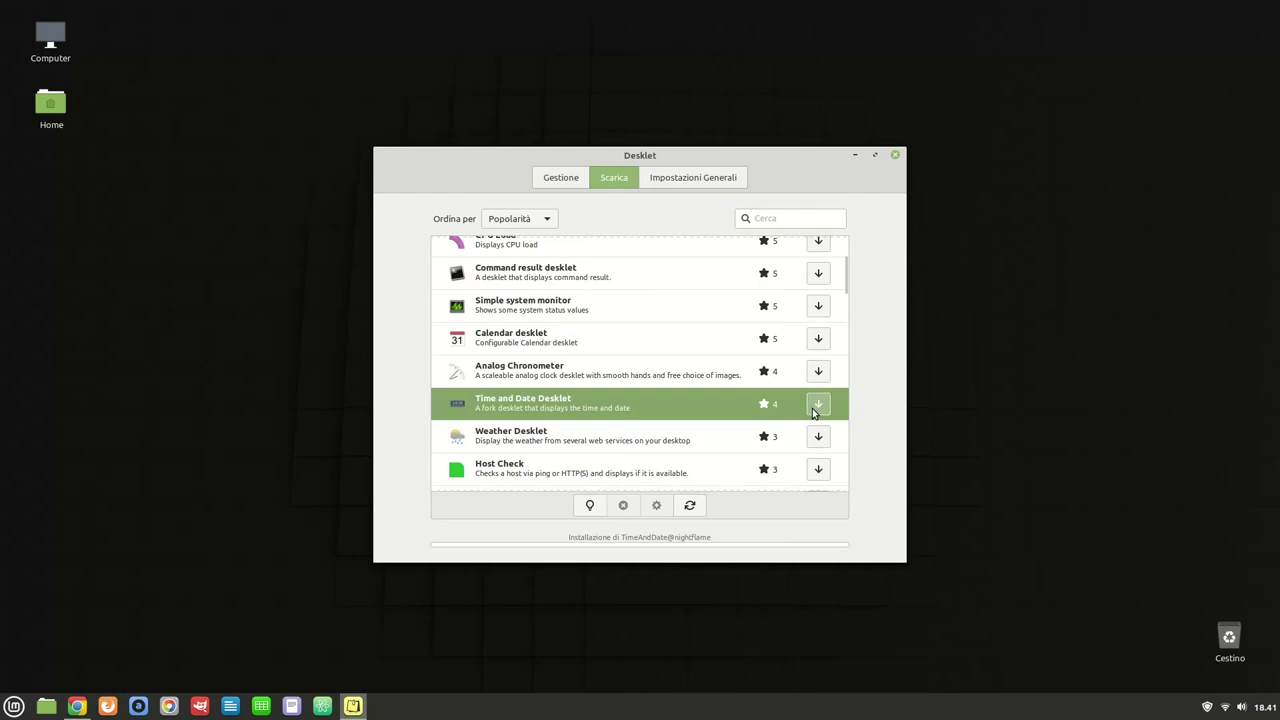
# - Add the installed Data e Ora Desklet to the desktop and move it towards the desktop's upper-right corner
pyautogui.click(555, 179)
pyautogui.click(549, 251)
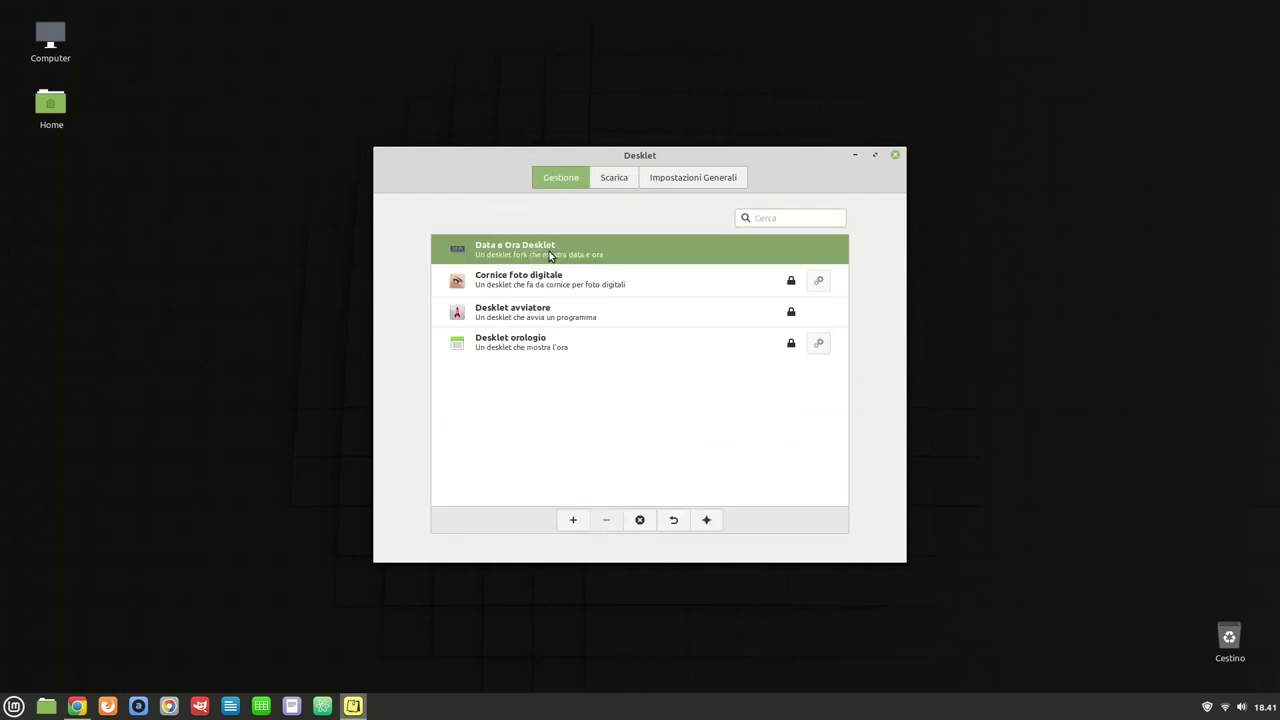
pyautogui.click(573, 520)
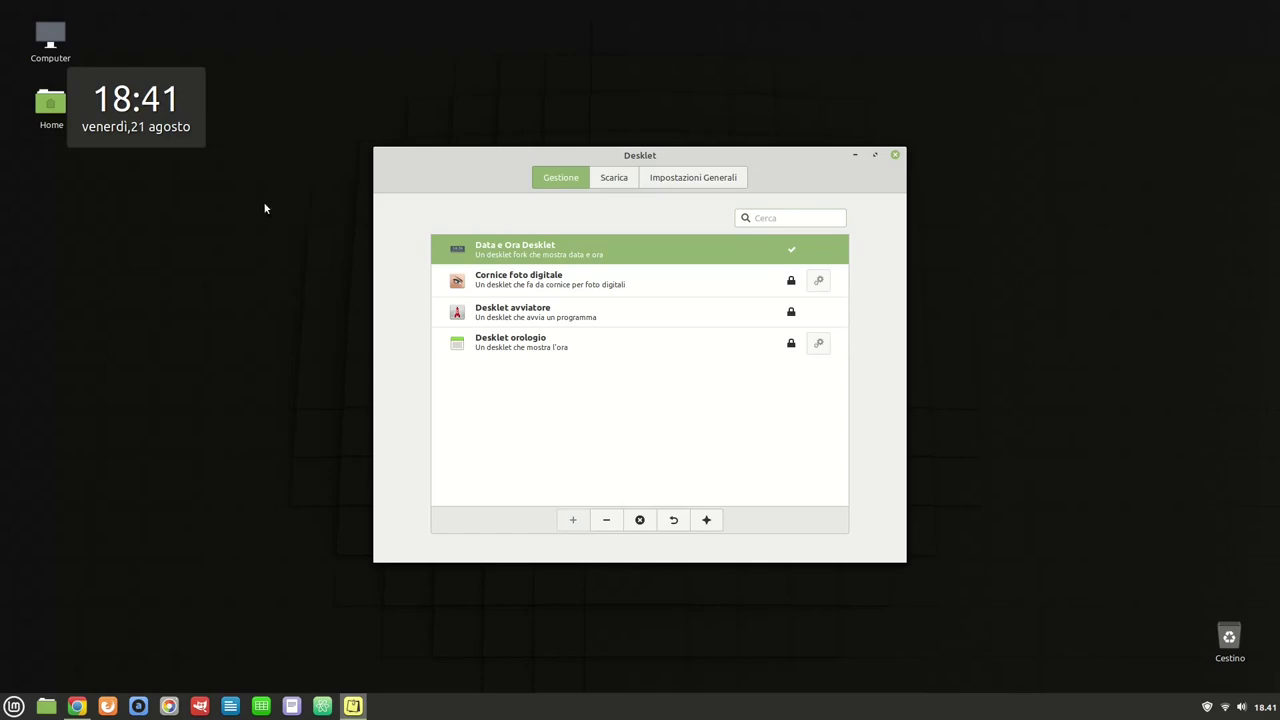
pyautogui.moveTo(151, 110); pyautogui.dragTo(1008, 52)
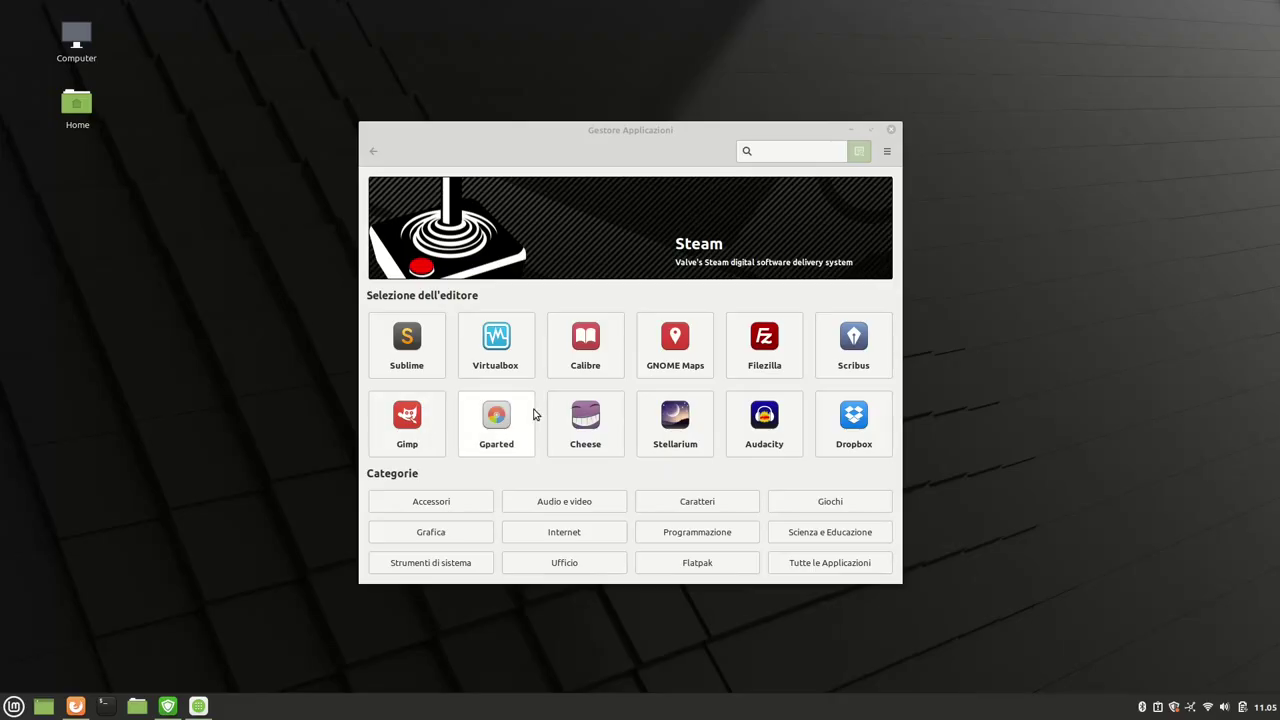
# - Find Soundconverter among the Audio applications of the Audio e video category, review its details and reviews, and install it
pyautogui.click(582, 505)
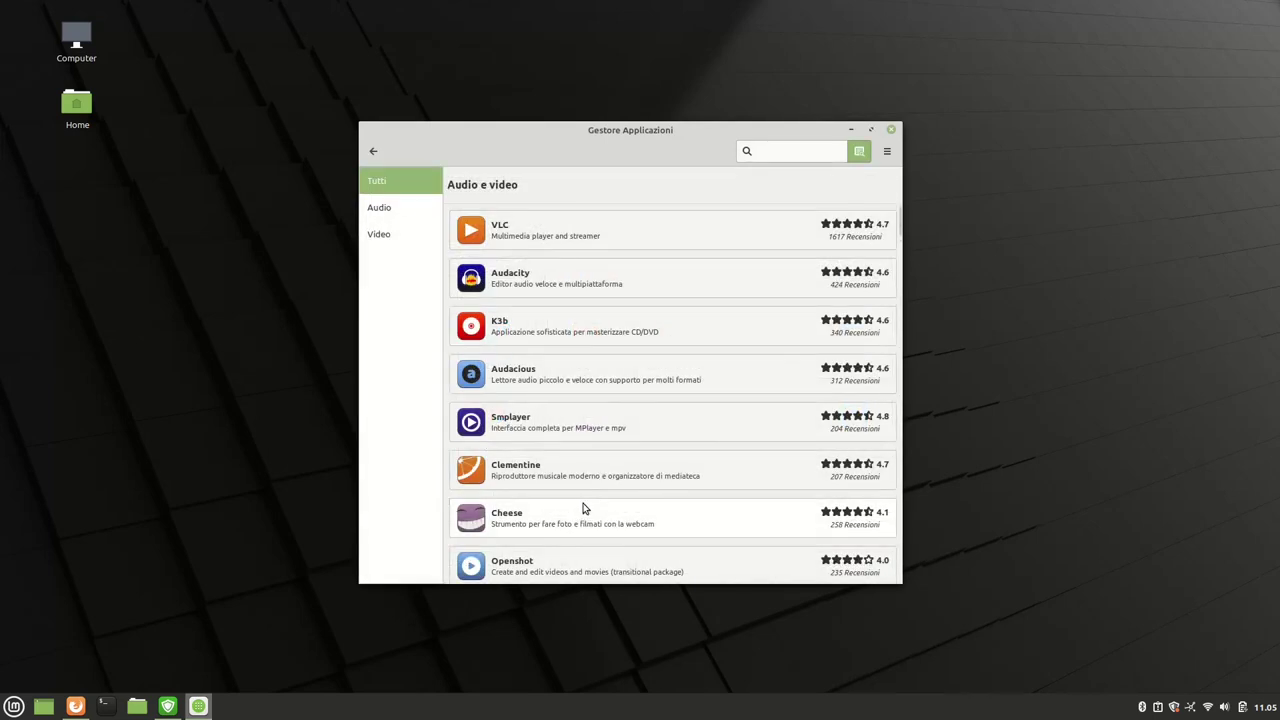
pyautogui.click(403, 208)
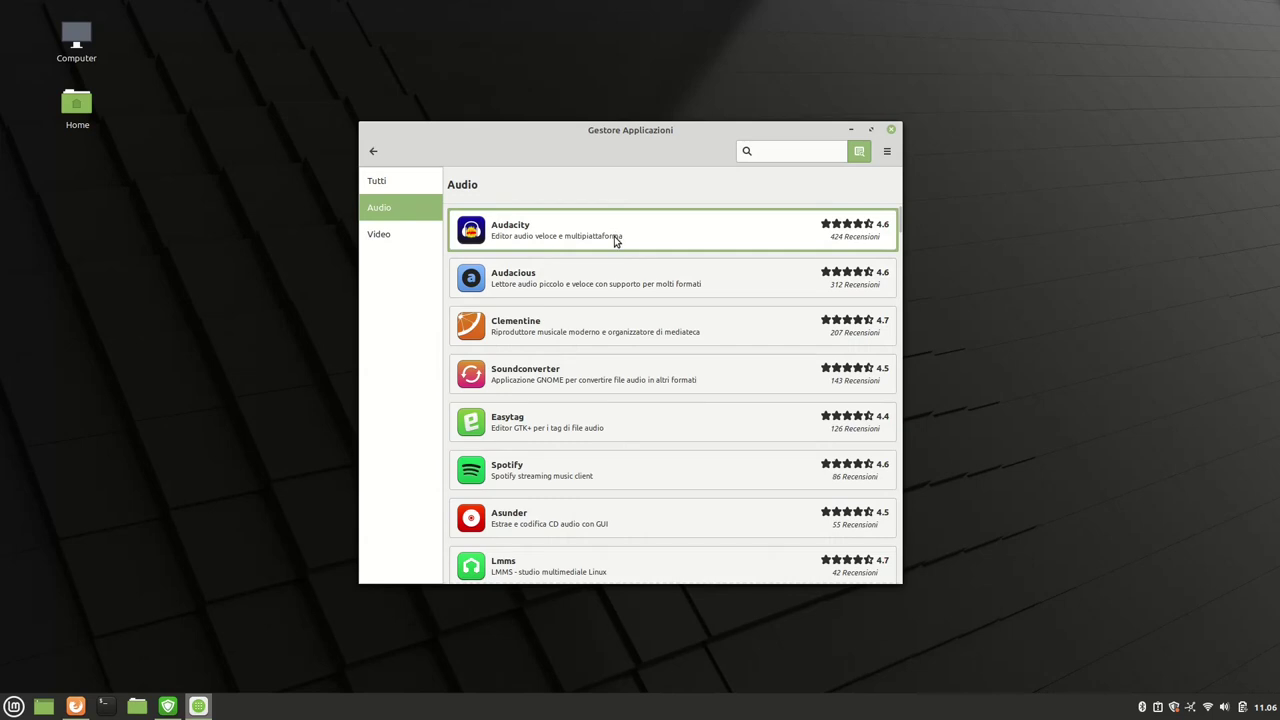
pyautogui.scroll(-1, 615, 240)
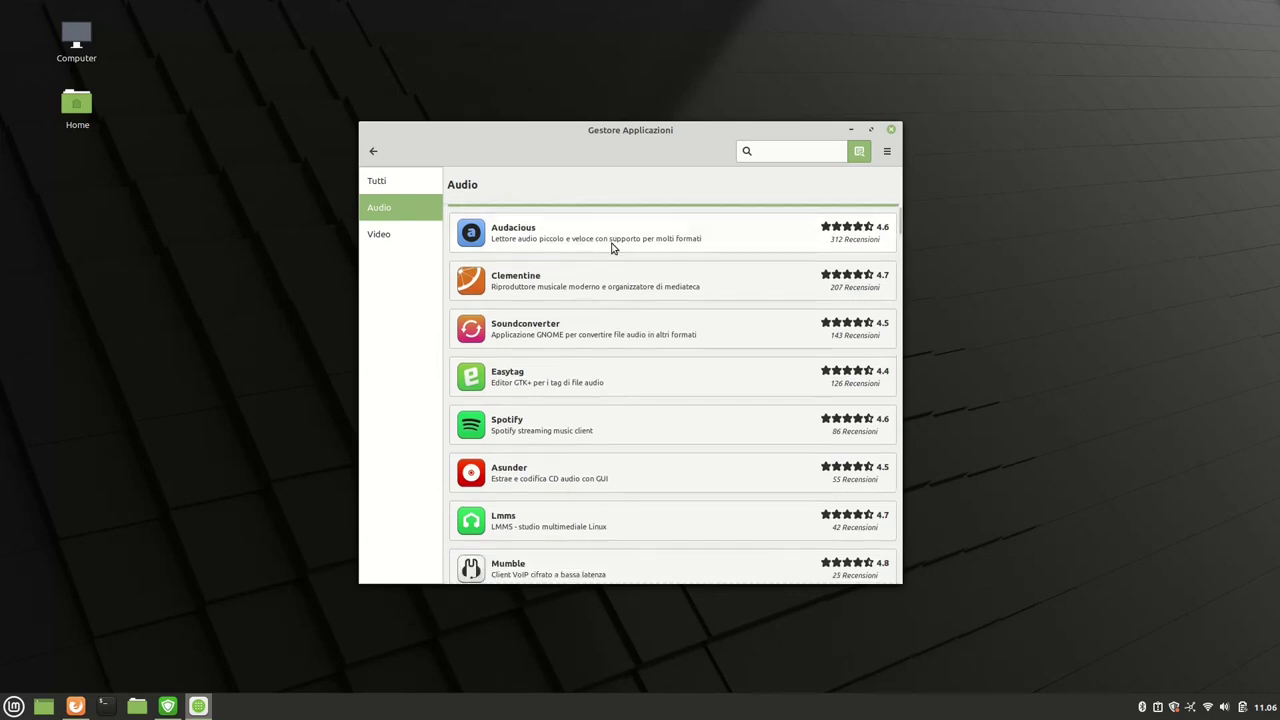
pyautogui.click(599, 337)
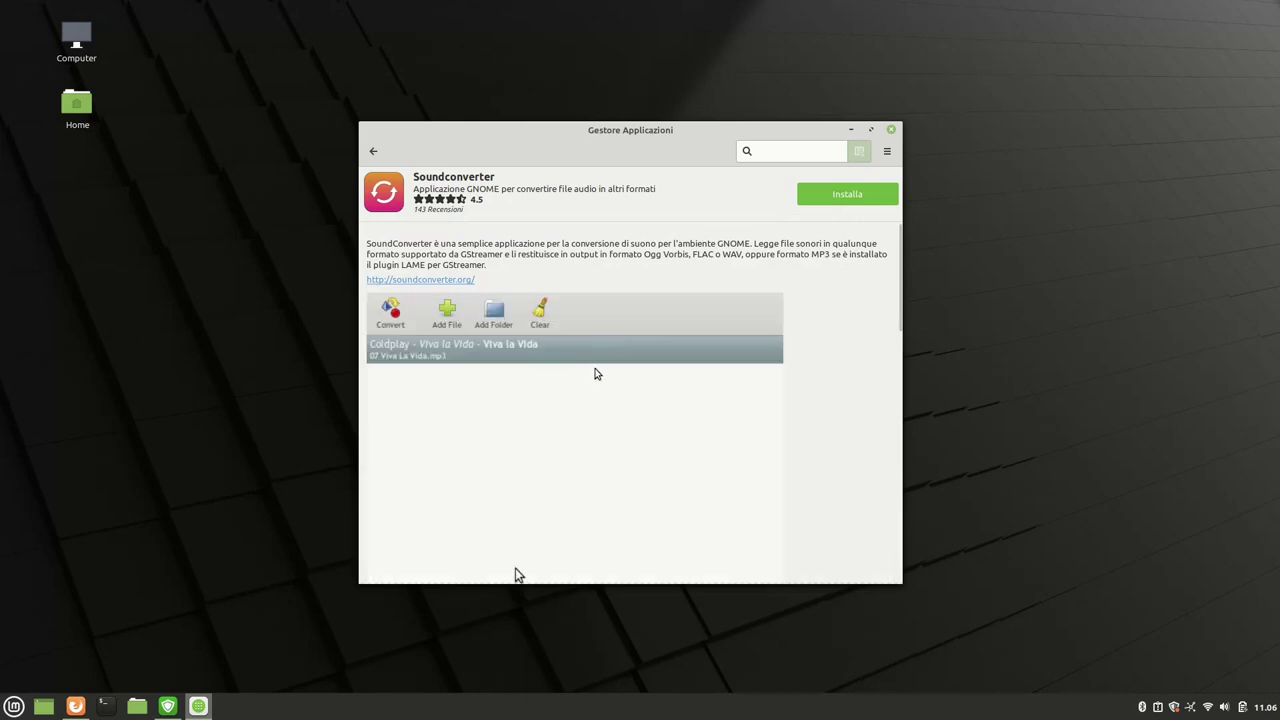
pyautogui.scroll(-7, 596, 374)
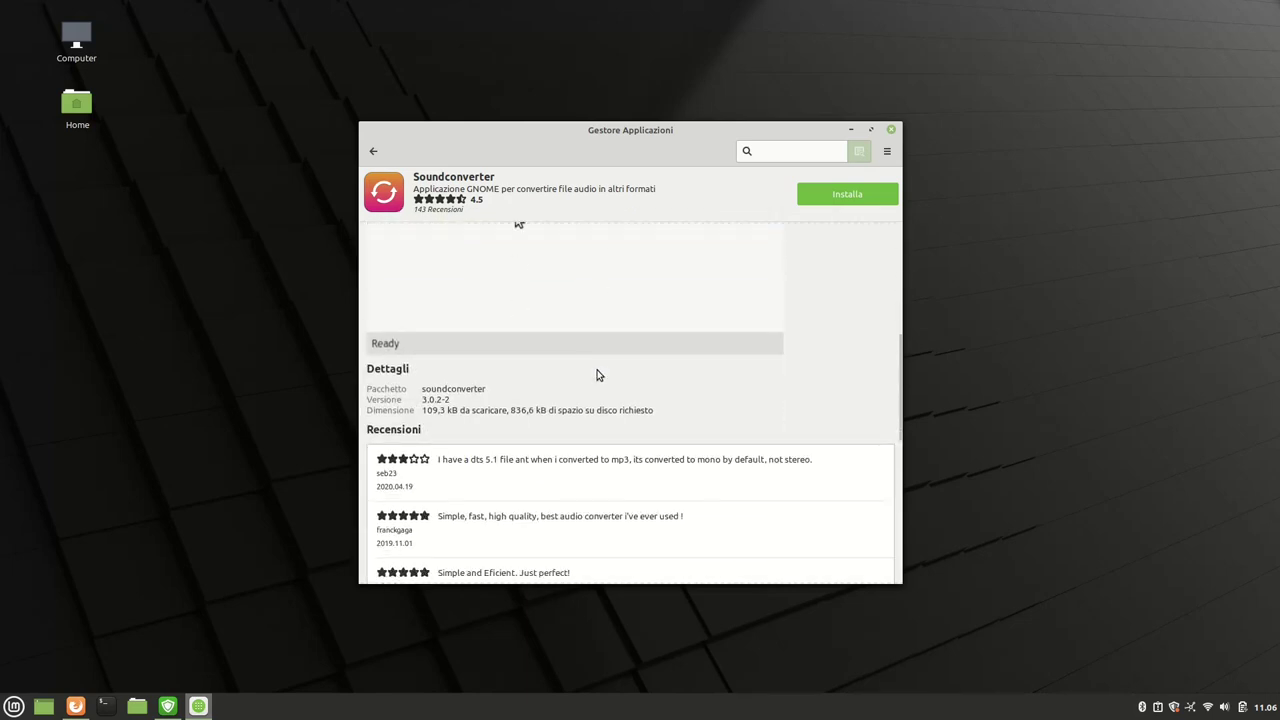
pyautogui.scroll(-1, 597, 375)
pyautogui.click(845, 196)
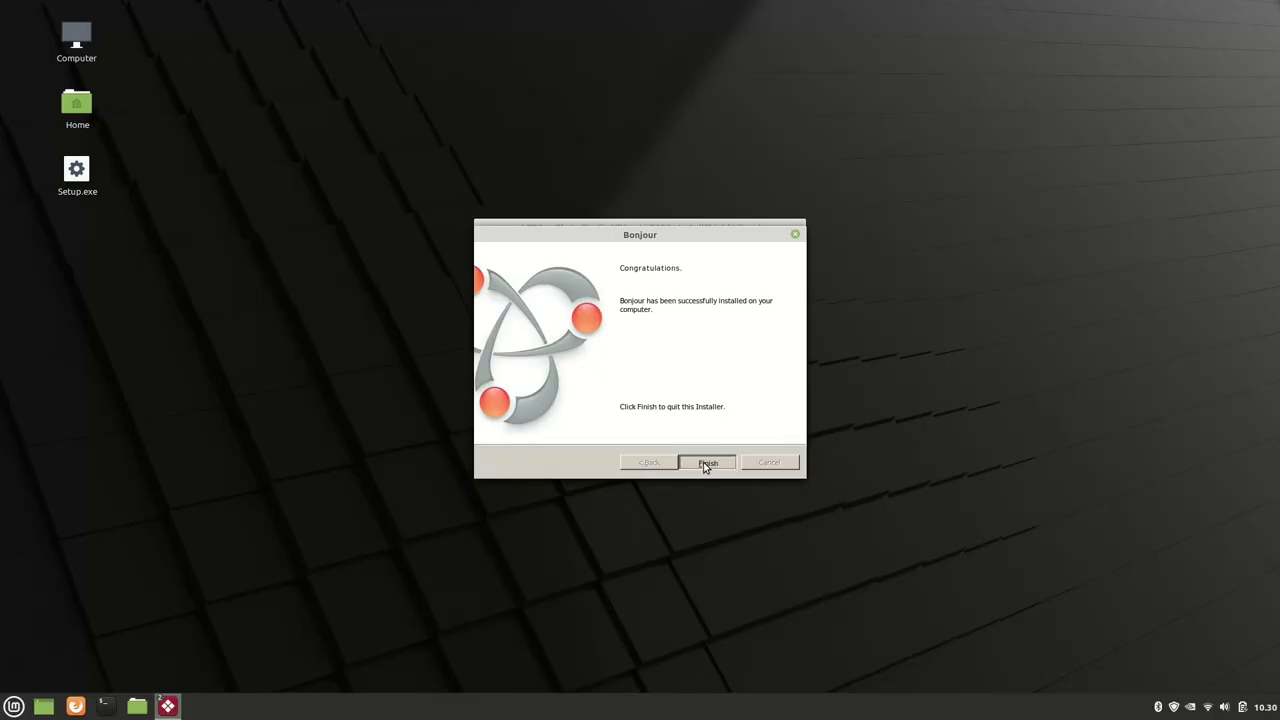
# - Finish the Bonjour installer and advance the ACDSee Photo Studio Ultimate 2021 wizard past its license agreement, accepting the terms
pyautogui.click(703, 466)
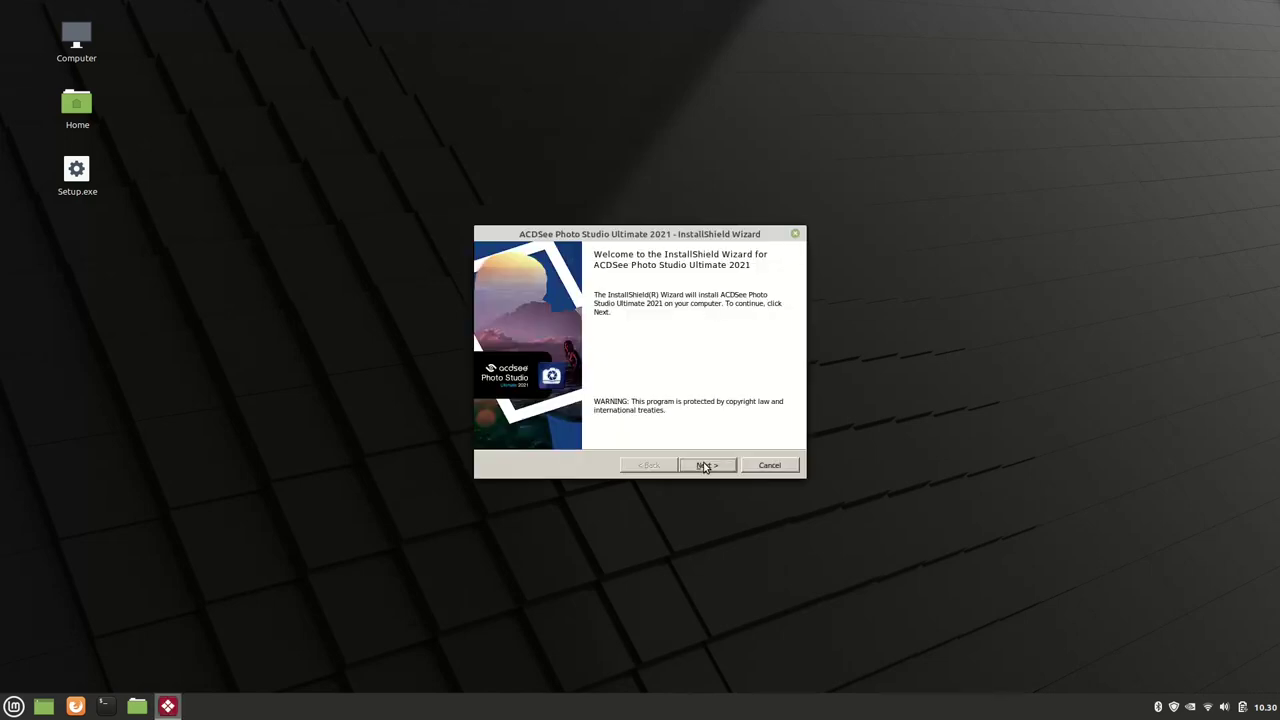
pyautogui.click(704, 466)
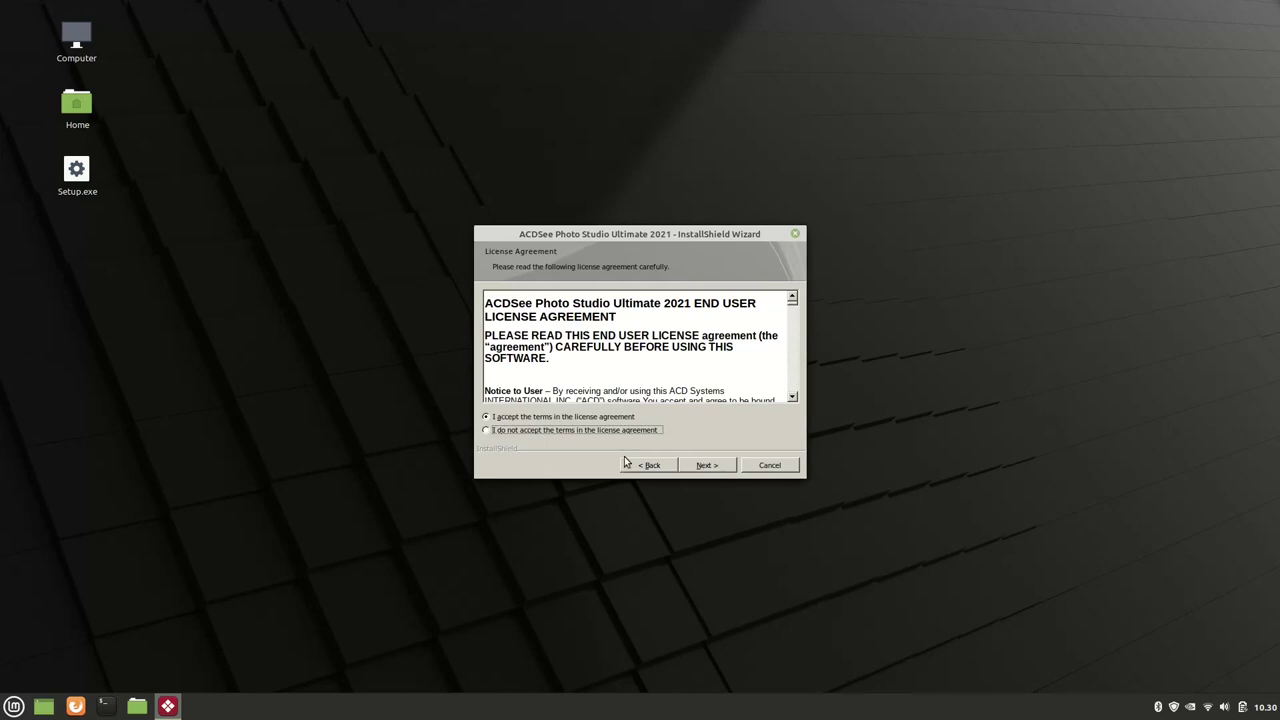
pyautogui.scroll(-10, 785, 318)
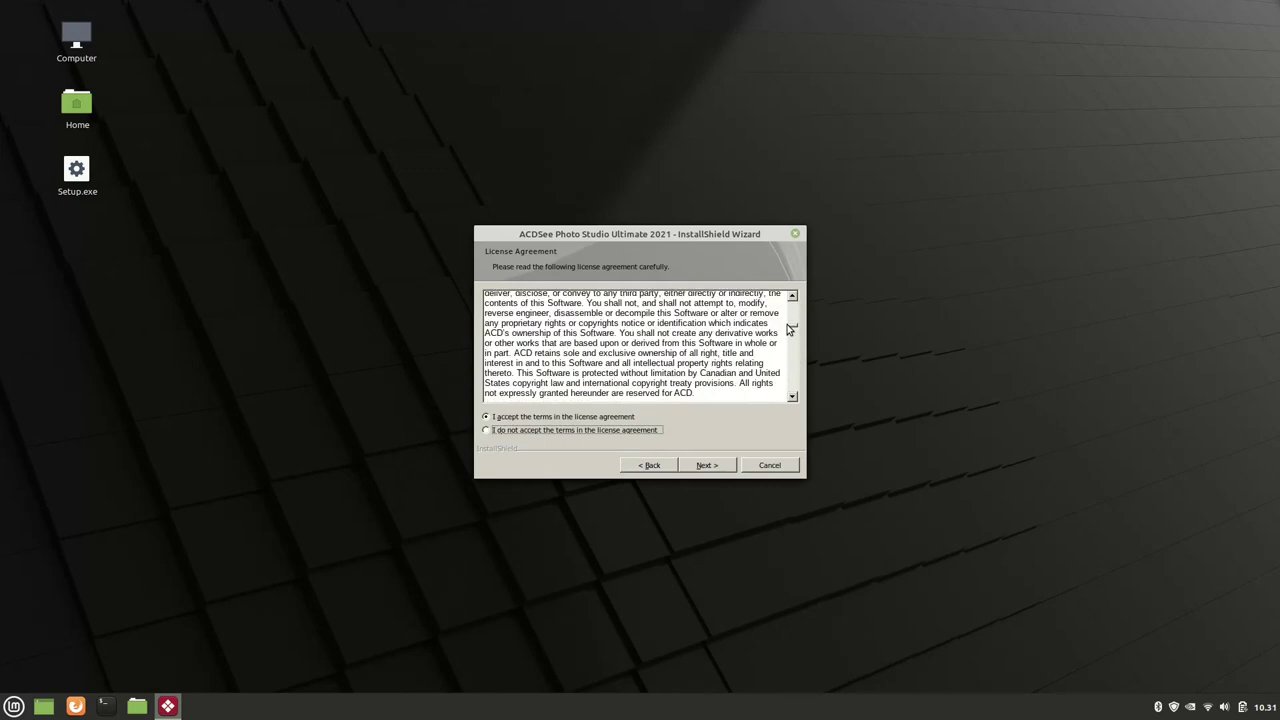
pyautogui.click(715, 465)
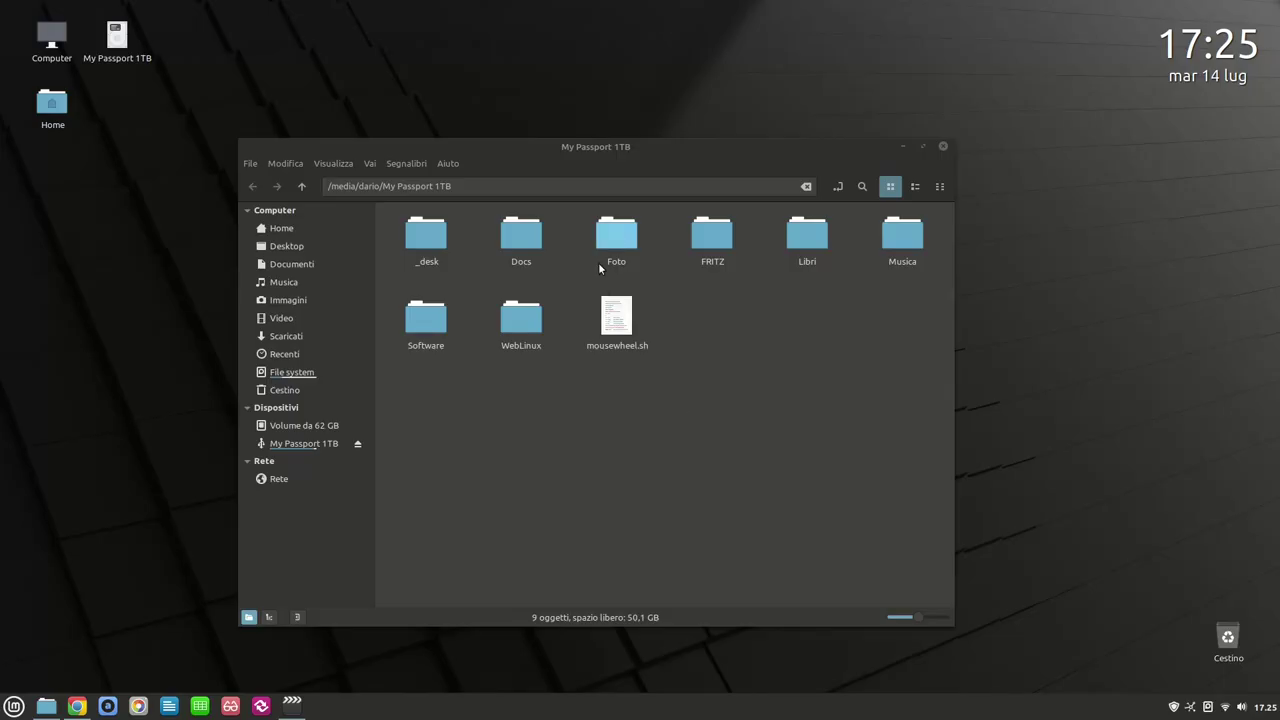
# - Browse the Costa Rica 2016 subfolders inside Foto on My Passport 1TB, and open the file search in the Home folder
pyautogui.doubleClick(612, 238)
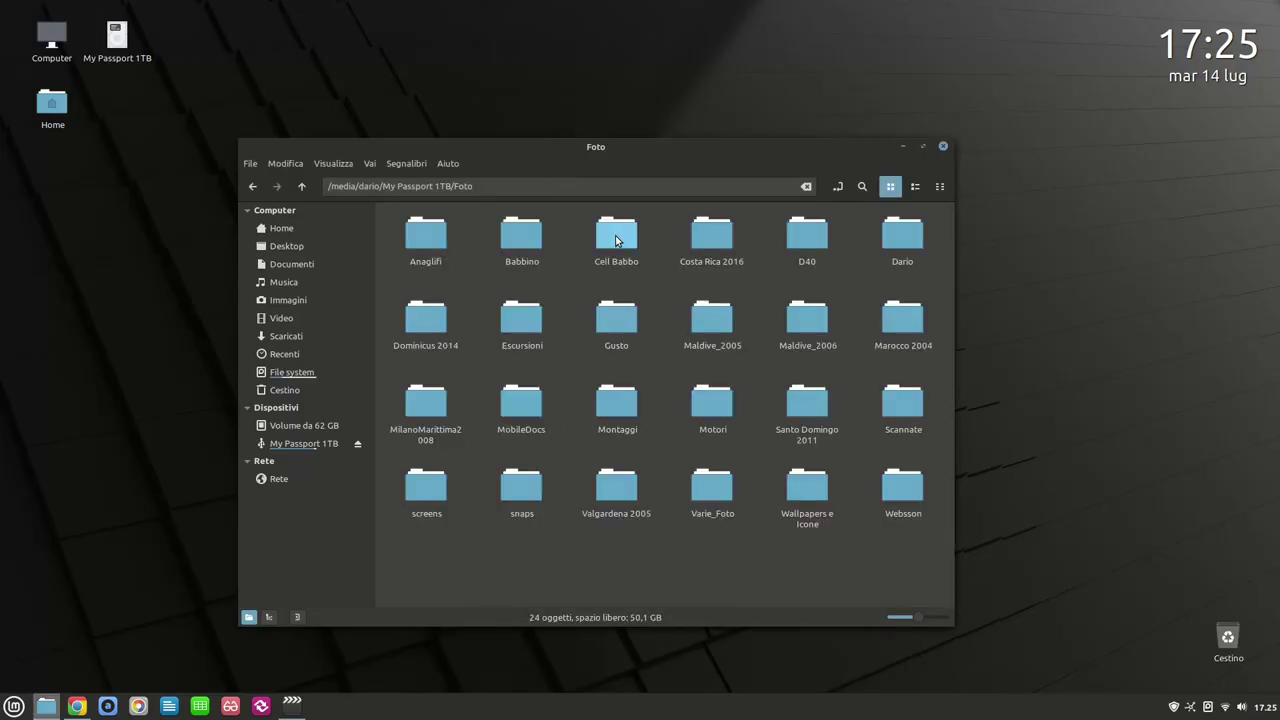
pyautogui.doubleClick(712, 241)
pyautogui.click(421, 244)
pyautogui.doubleClick(421, 244)
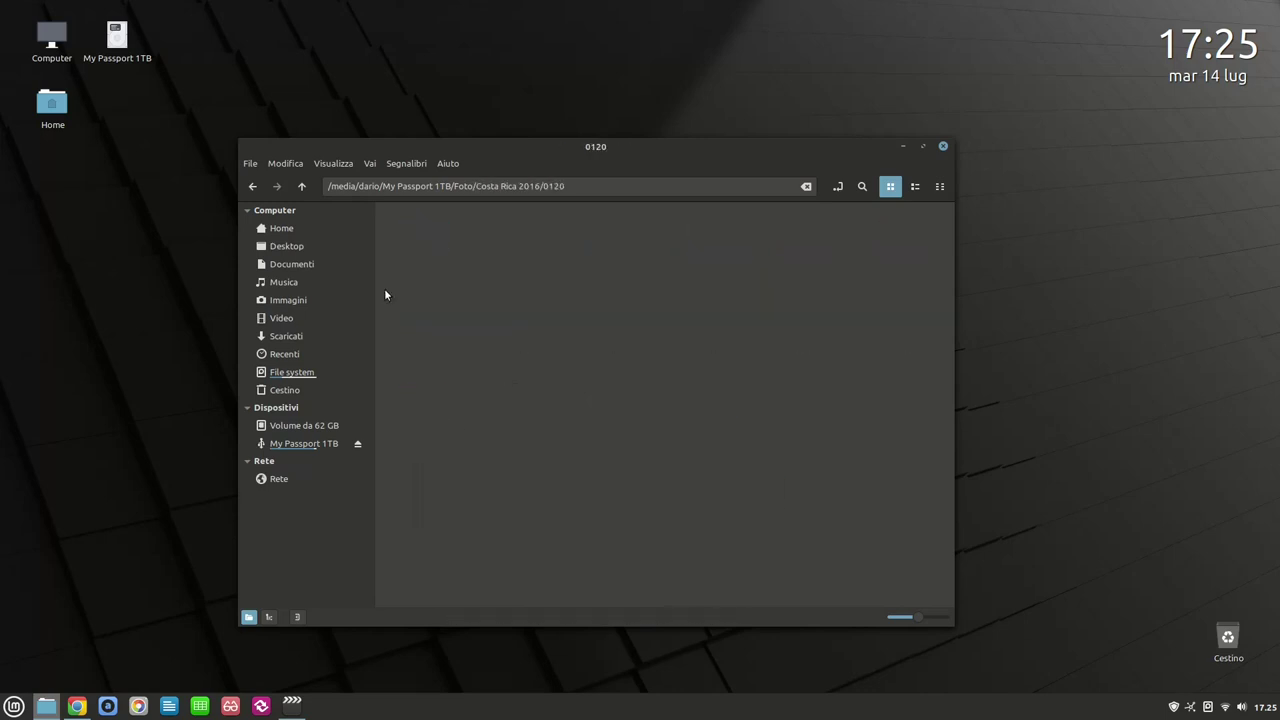
pyautogui.click(254, 186)
pyautogui.doubleClick(521, 240)
pyautogui.click(255, 187)
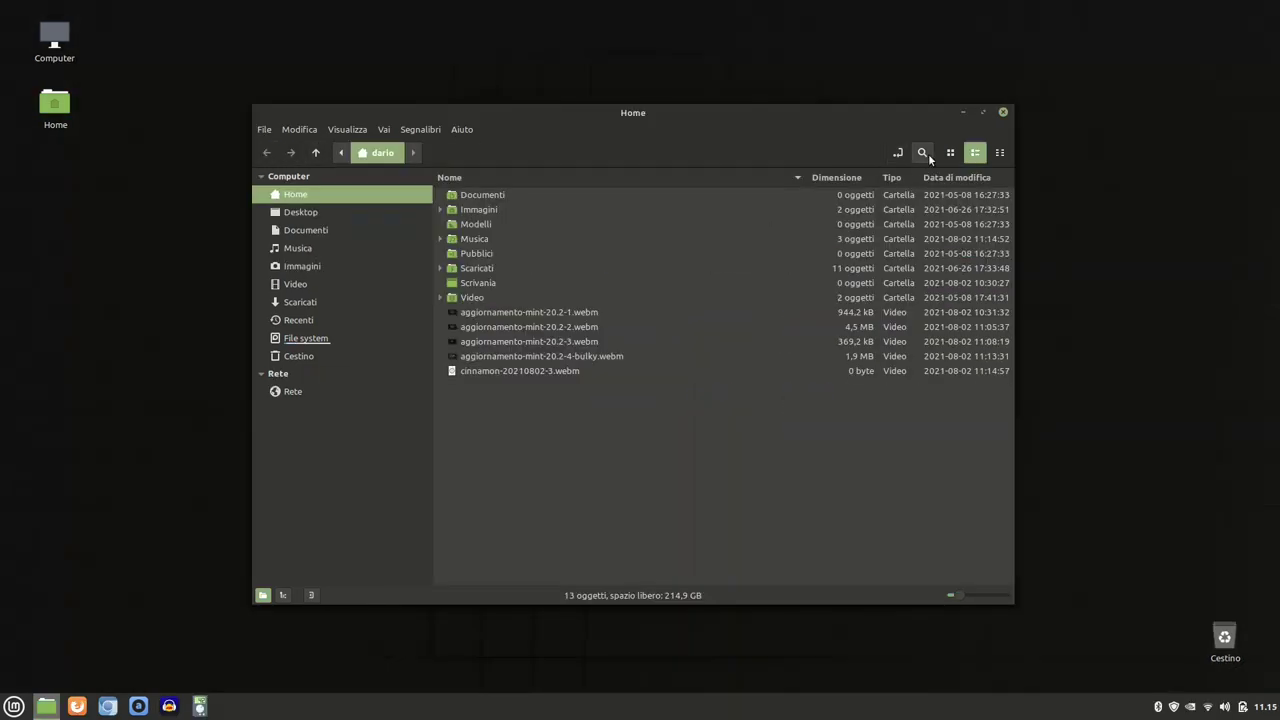
pyautogui.click(922, 153)
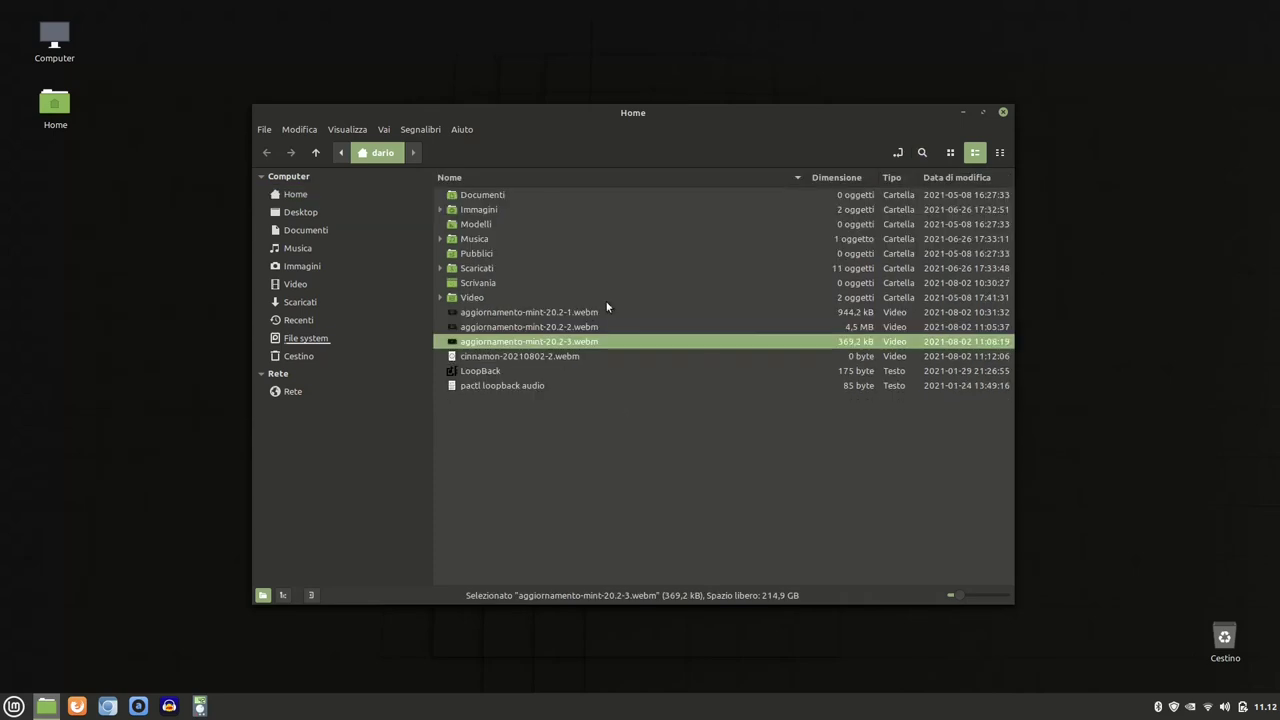
# - Open the bulk rename tool for the three aggiornamento-mint-20.2 webm files and enter "aggio" as the text to find
pyautogui.keyDown('shift'); pyautogui.click(580, 314); pyautogui.keyUp('shift')
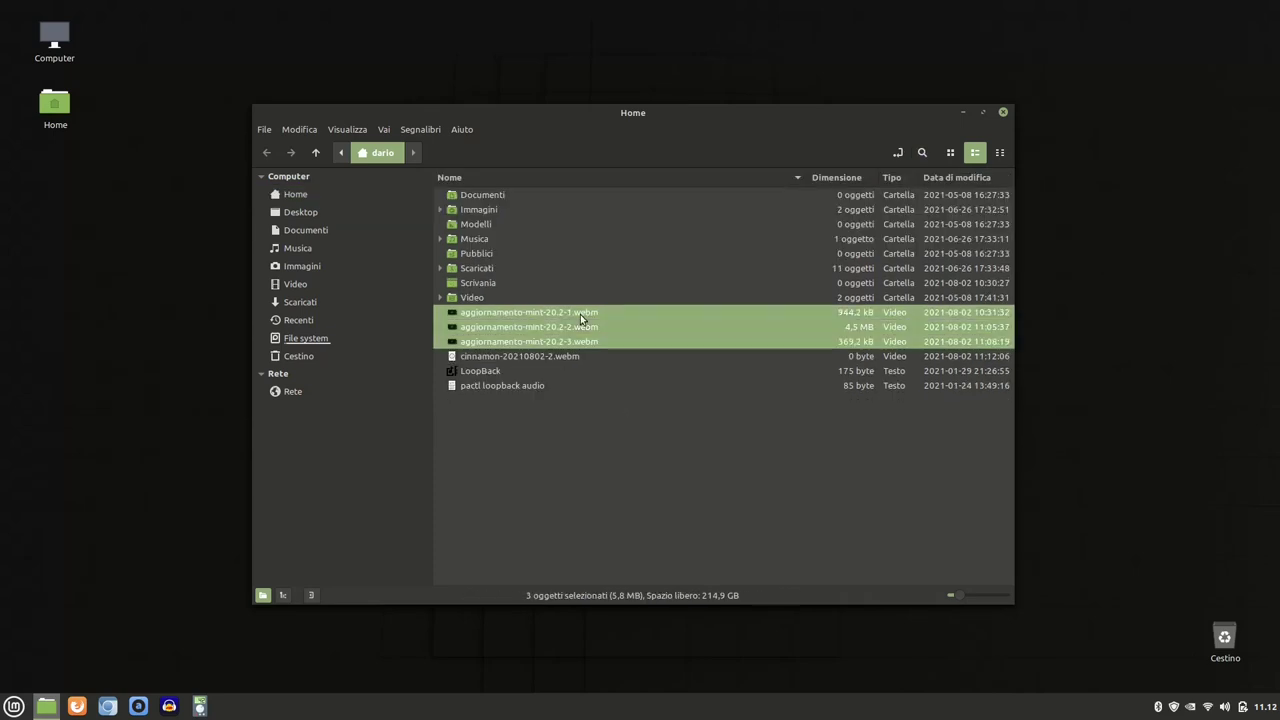
pyautogui.rightClick(580, 314)
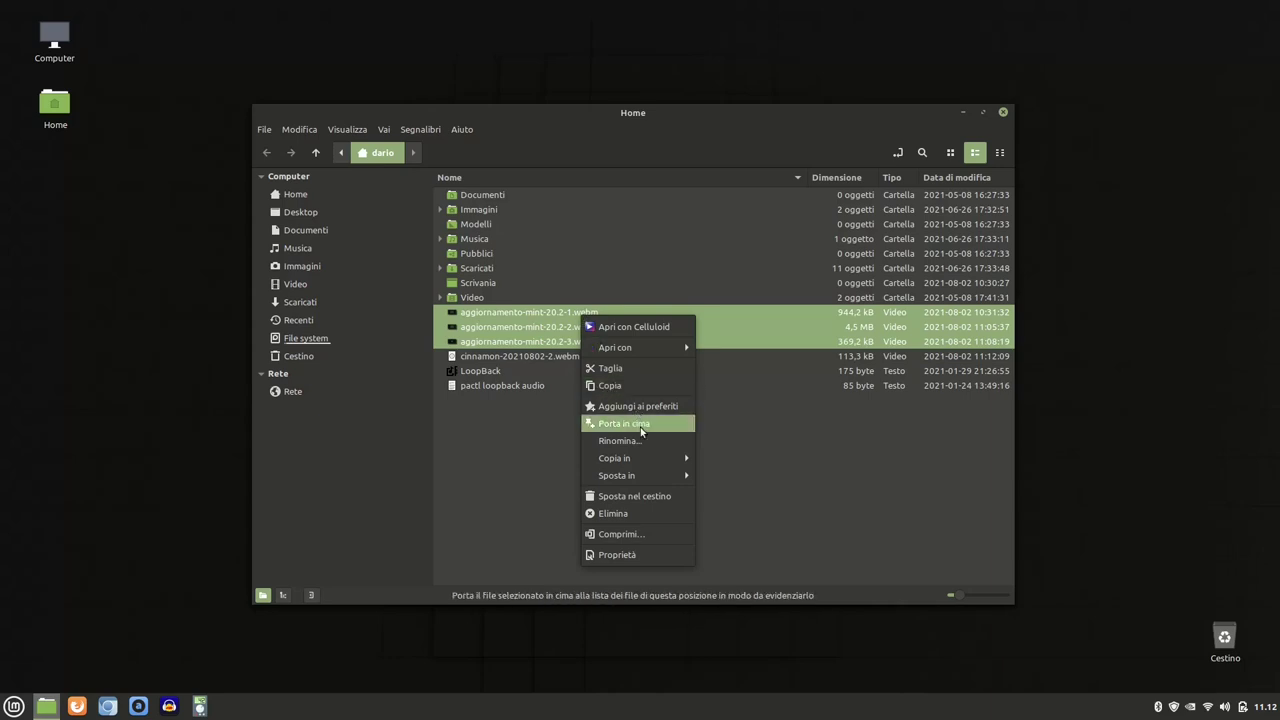
pyautogui.click(645, 444)
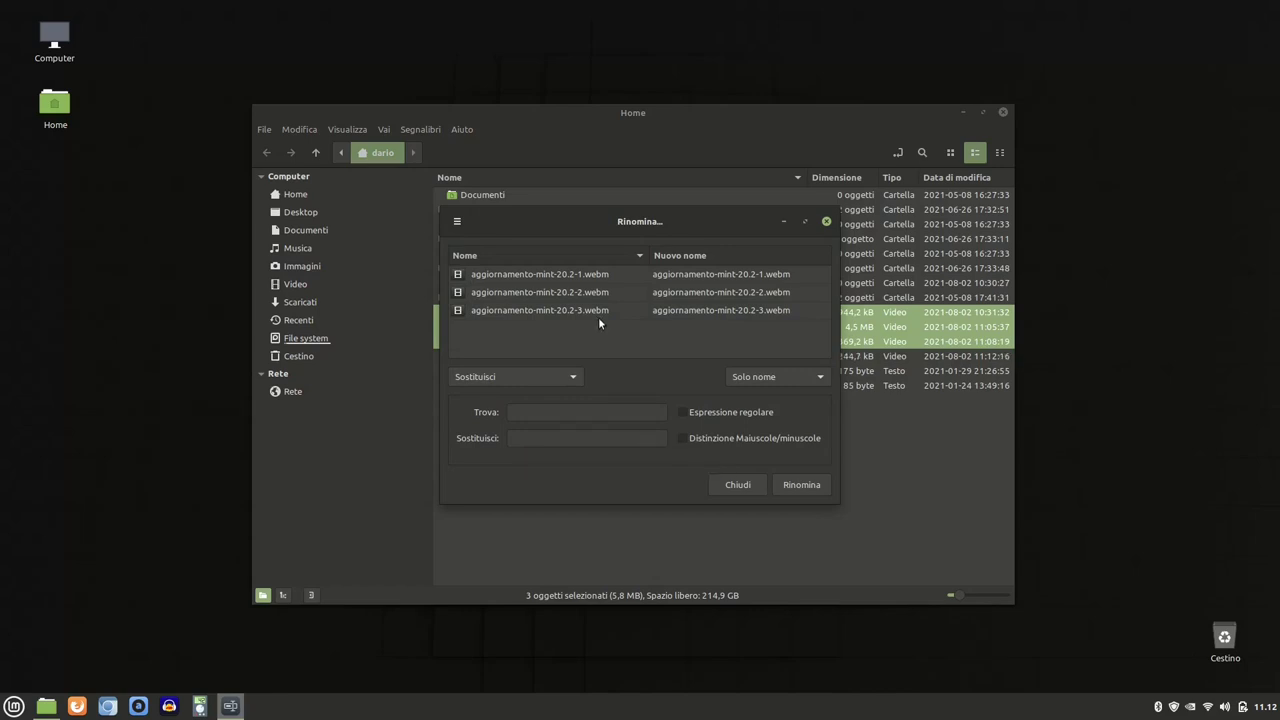
pyautogui.click(556, 414)
pyautogui.write('aggio')
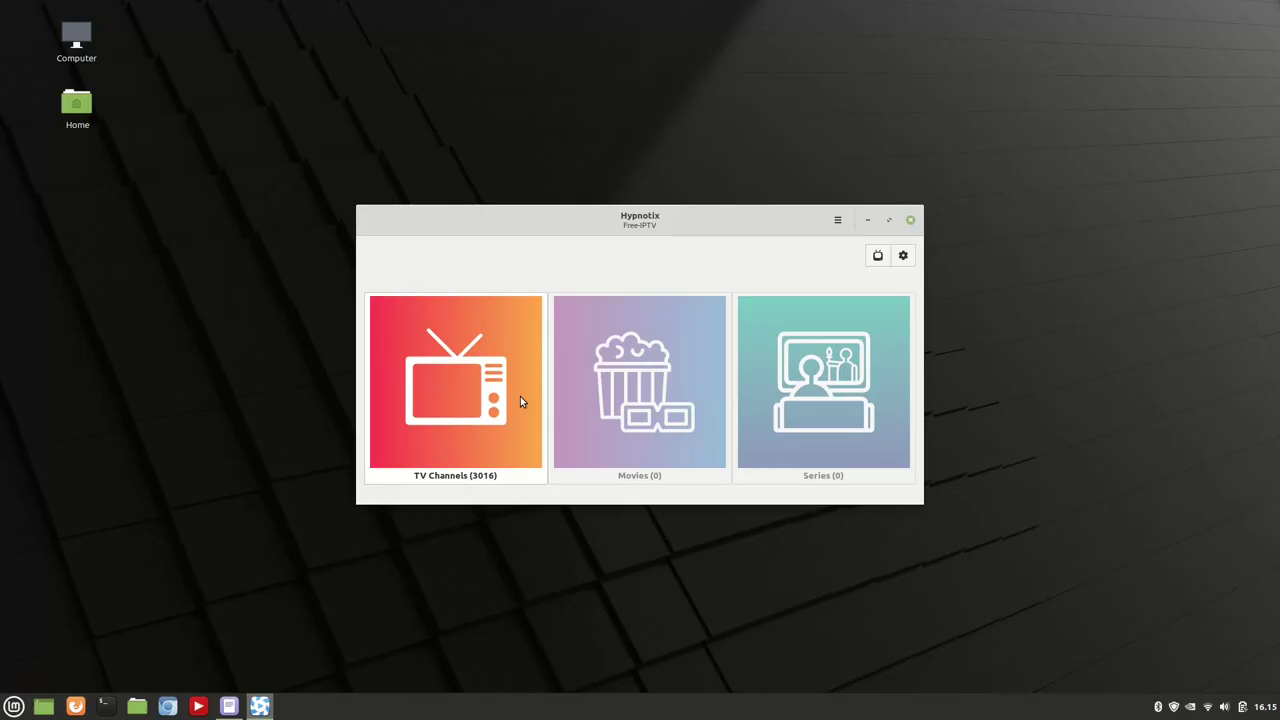
# - Open the ITALY group of Free-IPTV TV channels in Hypnotix and select one of its channels for playback
pyautogui.click(520, 400)
pyautogui.scroll(-5, 608, 417)
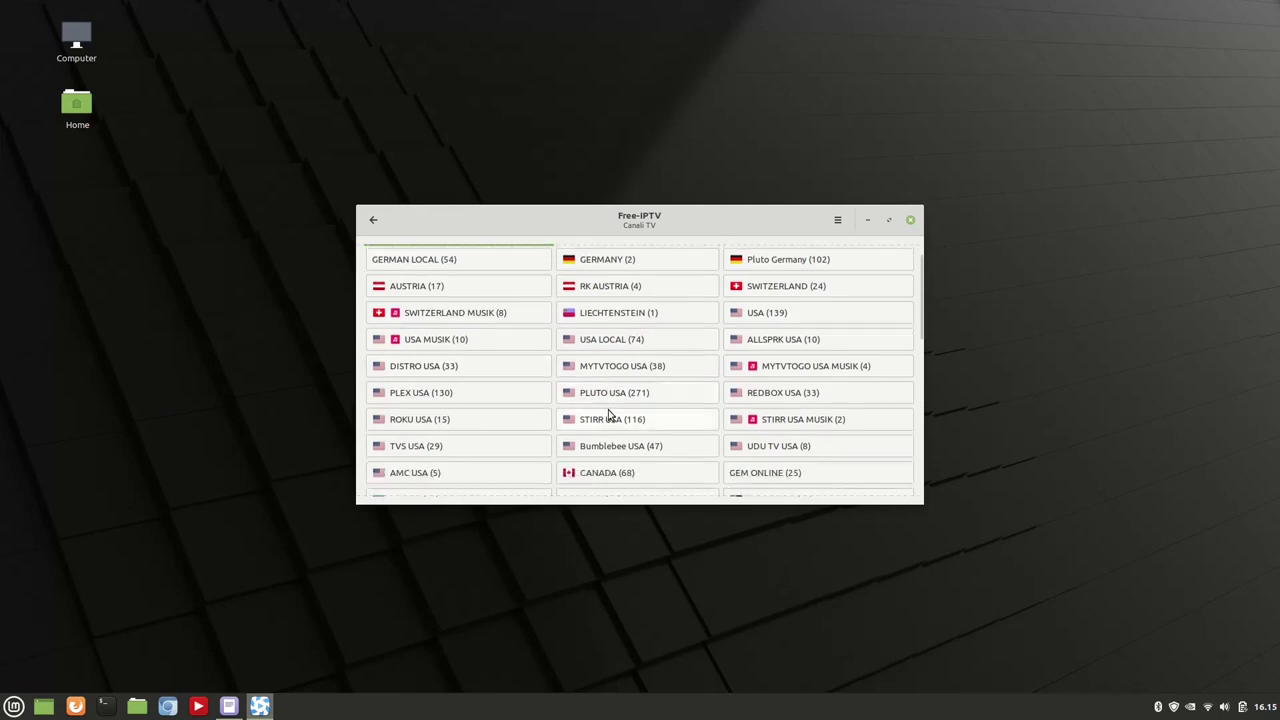
pyautogui.click(608, 414)
pyautogui.scroll(-3, 478, 412)
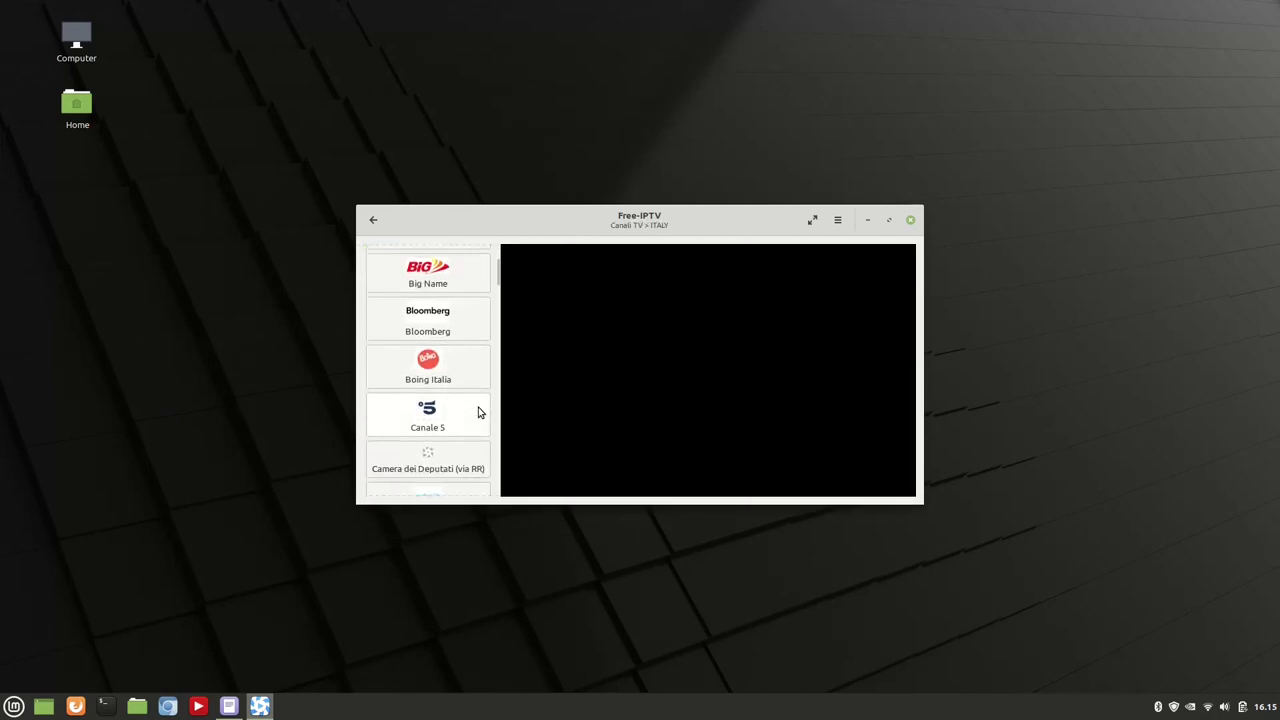
pyautogui.click(430, 348)
pyautogui.moveTo(566, 343)
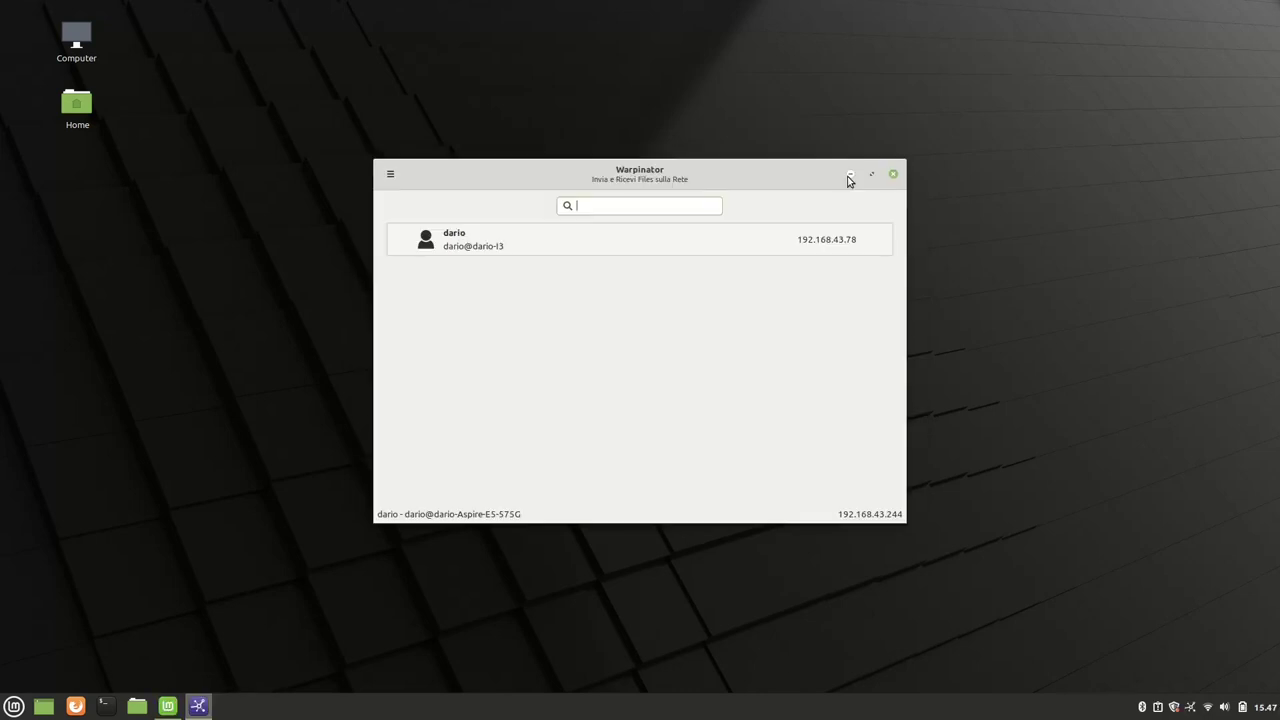
# - Open the other computer's transfer page in Warpinator and accept the incoming file warpinsator01.png
pyautogui.click(760, 245)
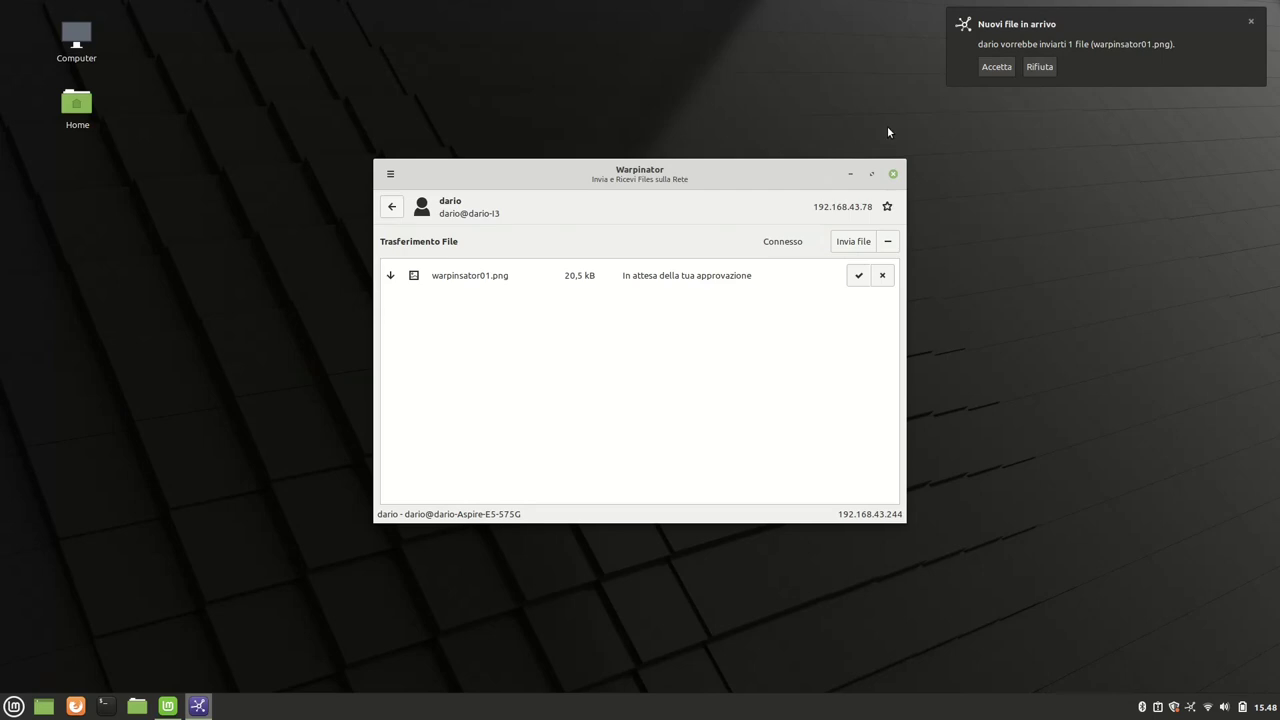
pyautogui.click(995, 67)
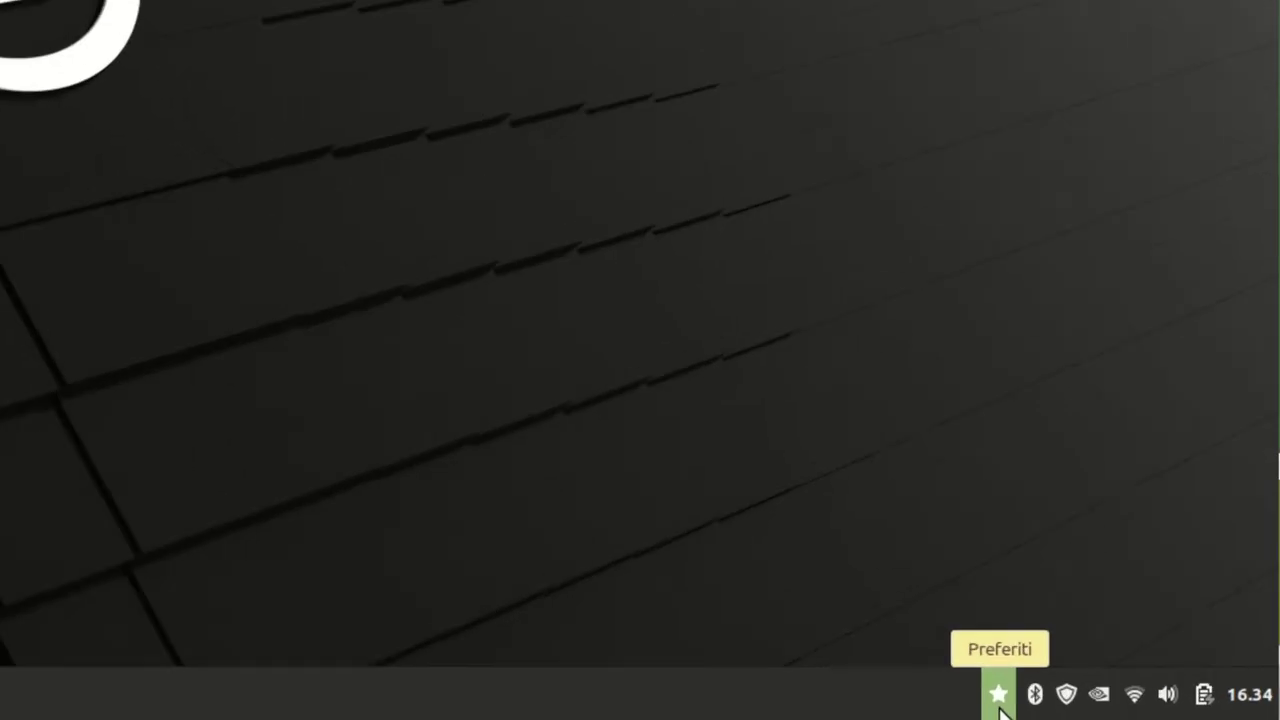
# - Show the Preferiti list from the desktop panel and open the Lavoro folder
pyautogui.click(1141, 706)
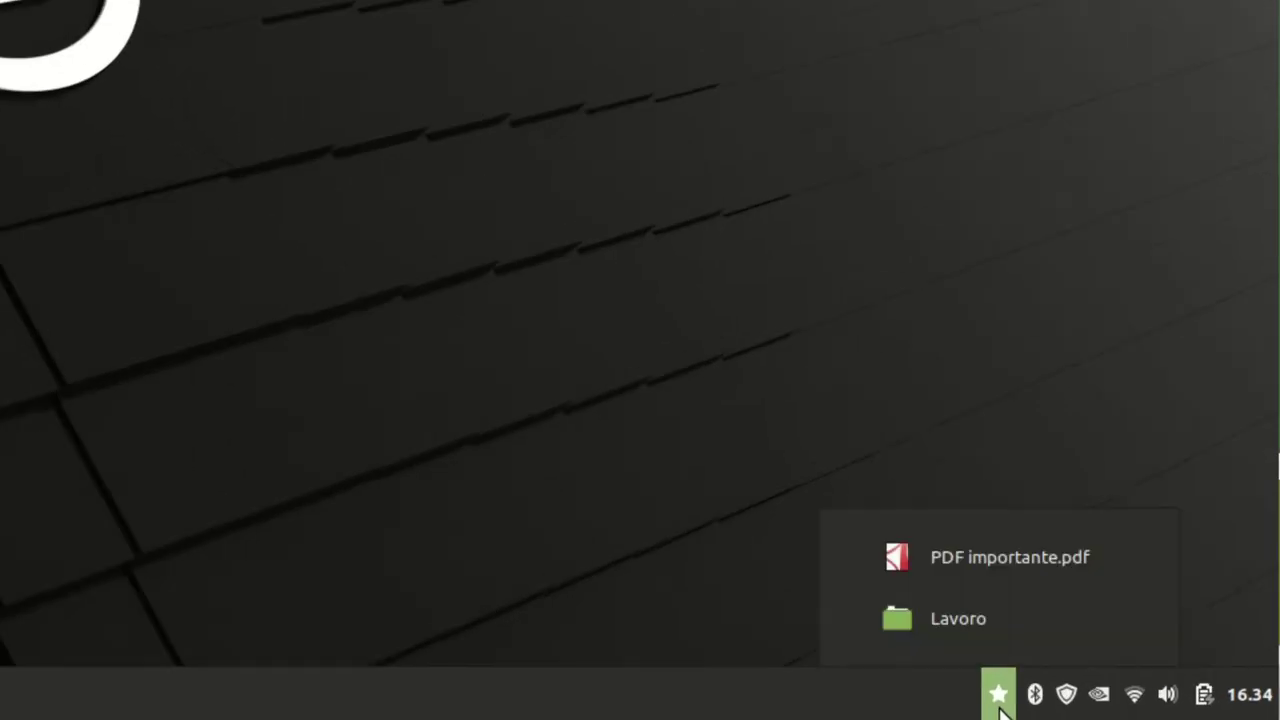
pyautogui.click(988, 617)
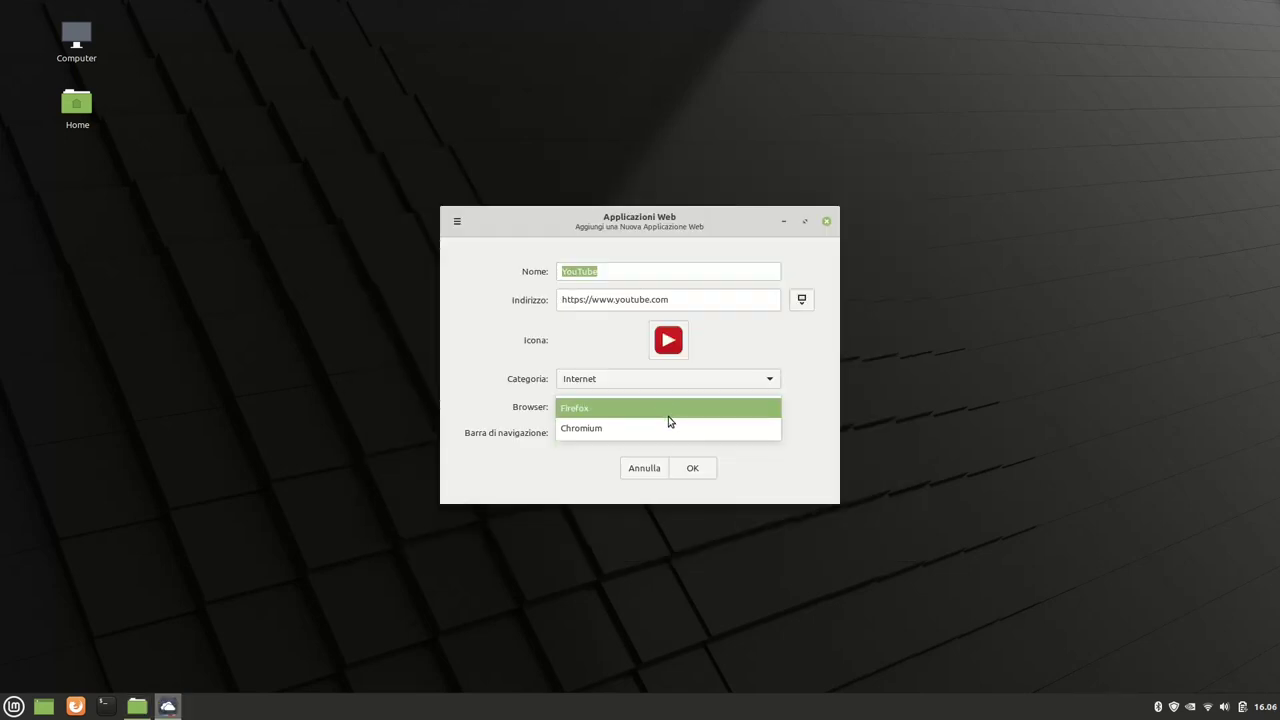
# - Set Chromium as the browser for the YouTube web application, create it and launch it
pyautogui.click(670, 427)
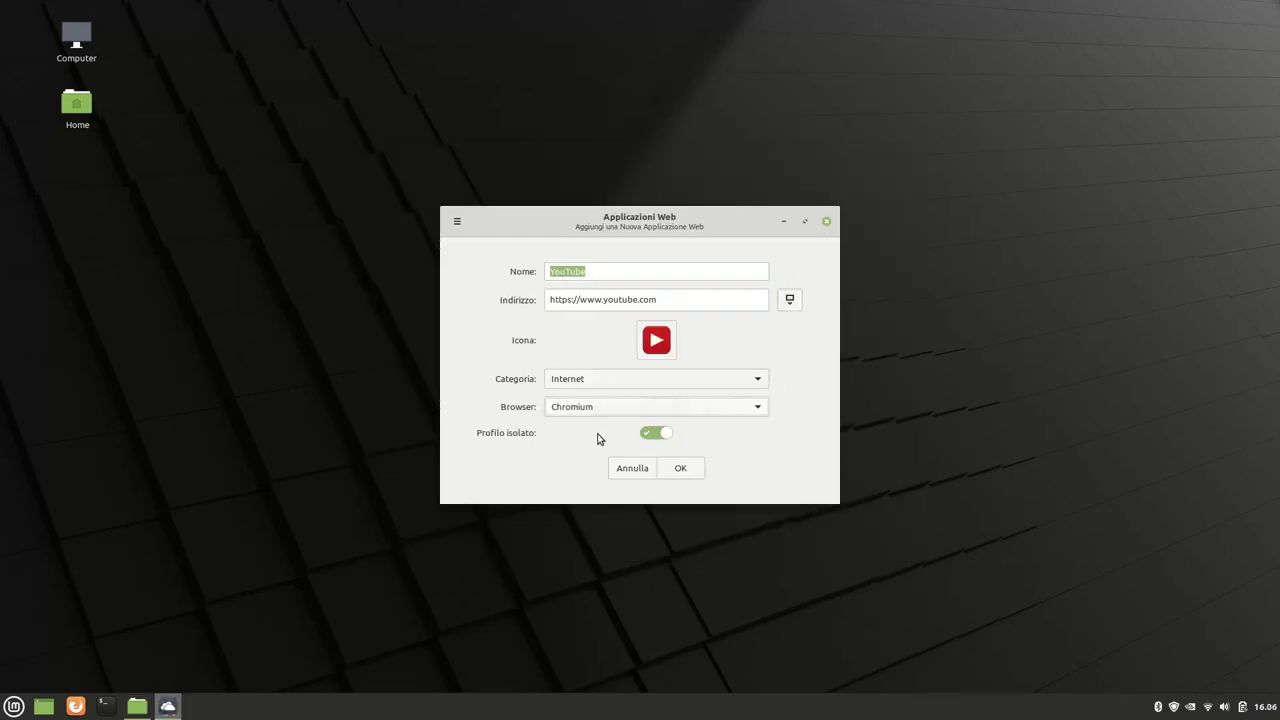
pyautogui.click(684, 468)
pyautogui.click(679, 479)
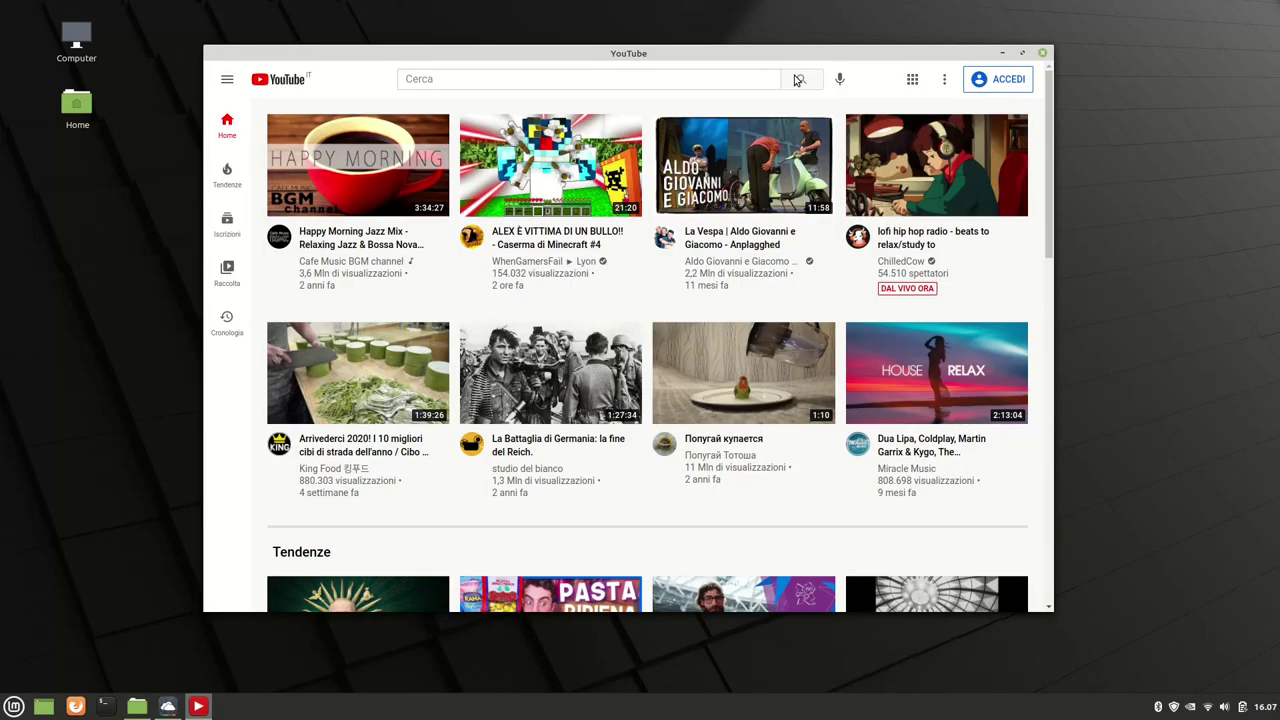